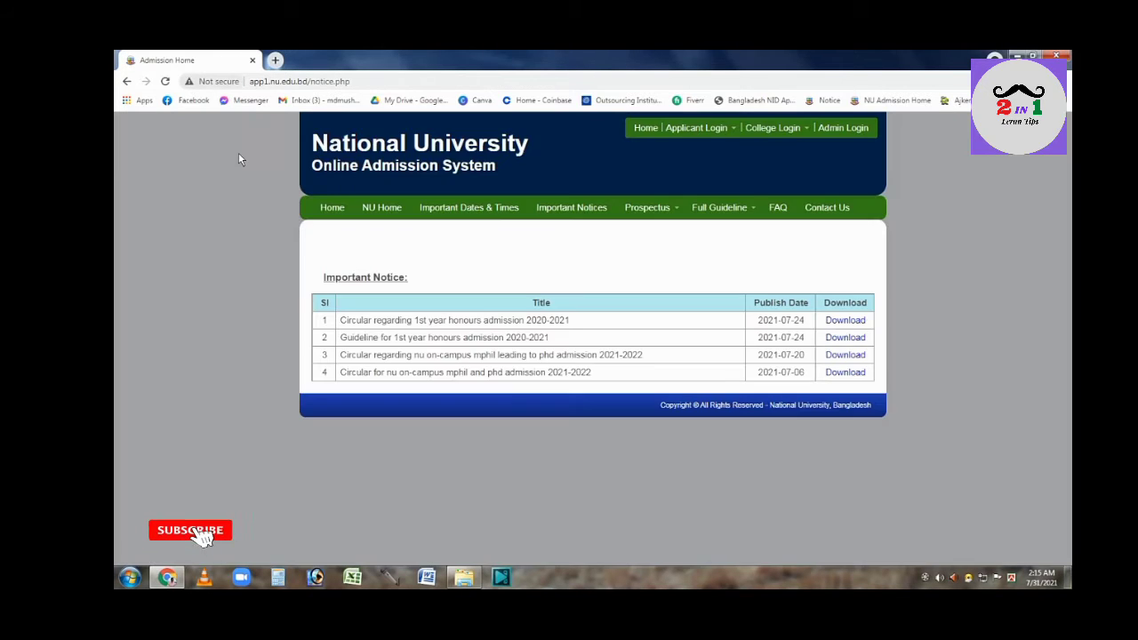
Open the Honours online application form from the admission system's home page.
{"action": "left_click", "coordinate": [322, 210]}
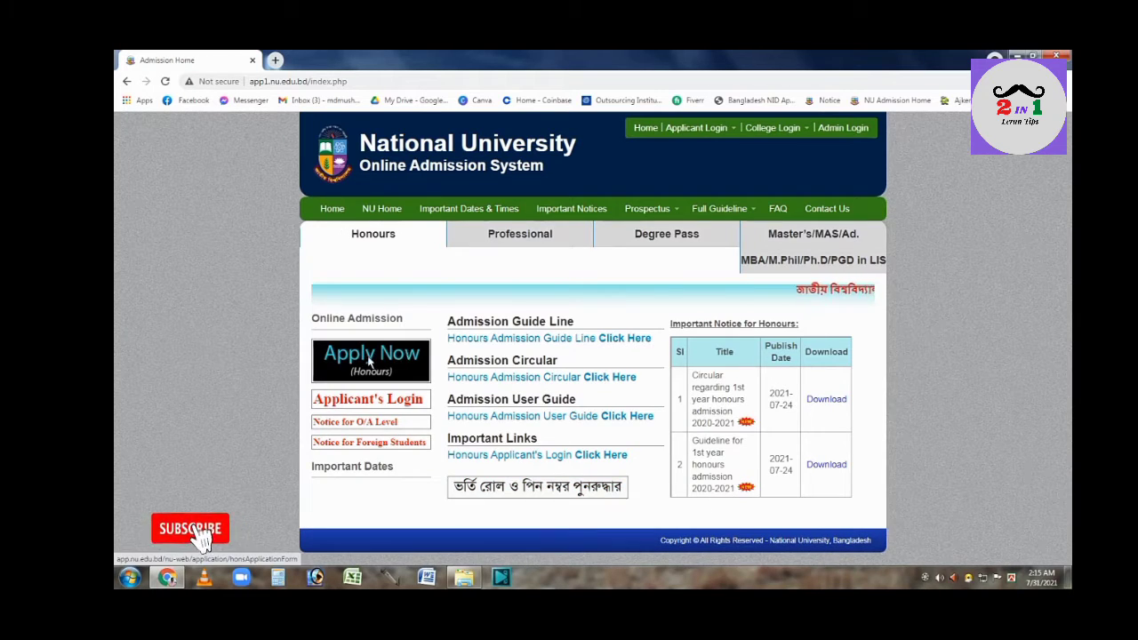
{"action": "left_click", "coordinate": [378, 365]}
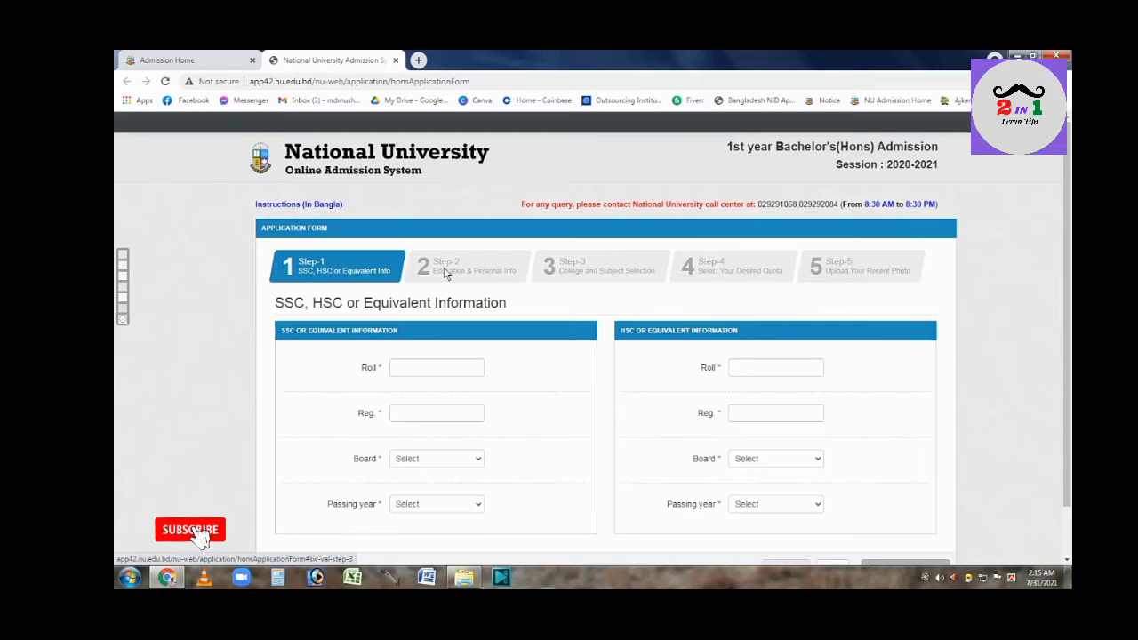
Fill in the SSC and HSC roll and registration numbers, board Comilla, passing years 2018 and 2020, and continue to the personal information.
{"action": "scroll", "coordinate": [551, 356], "scroll_direction": "down", "scroll_amount": 1}
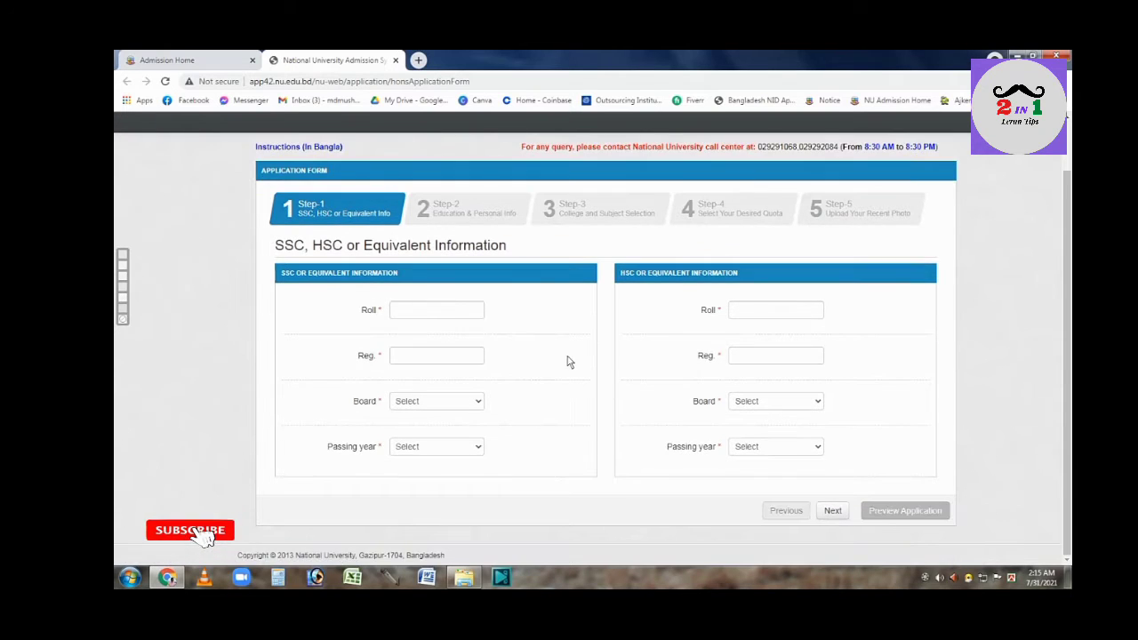
{"action": "scroll", "coordinate": [562, 356], "scroll_direction": "up", "scroll_amount": 1}
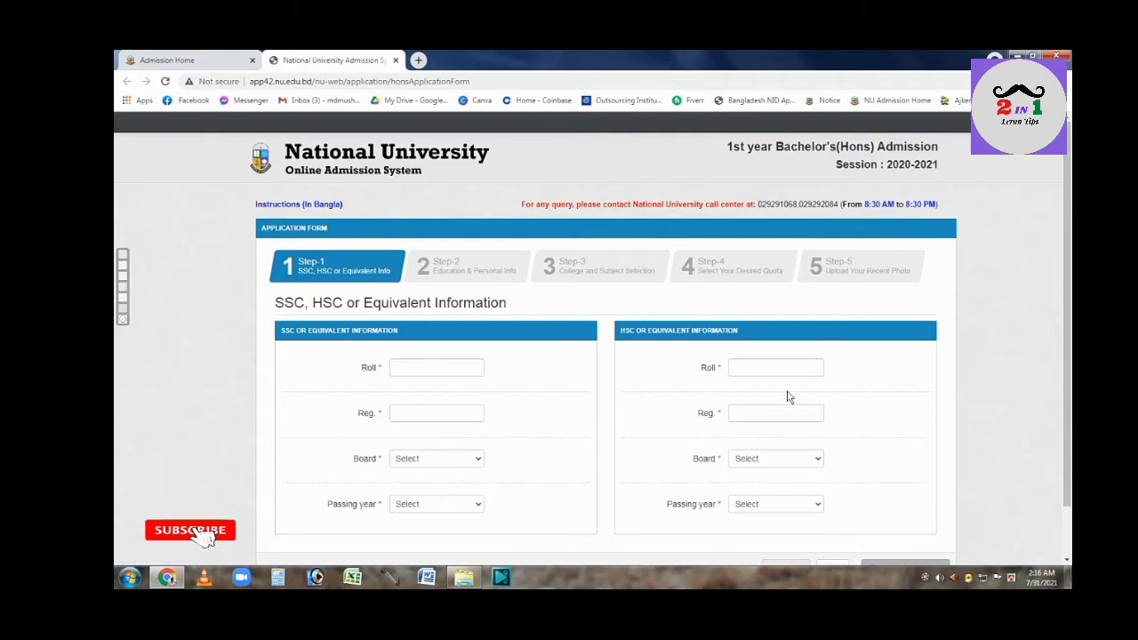
{"action": "scroll", "coordinate": [788, 399], "scroll_direction": "down", "scroll_amount": 1}
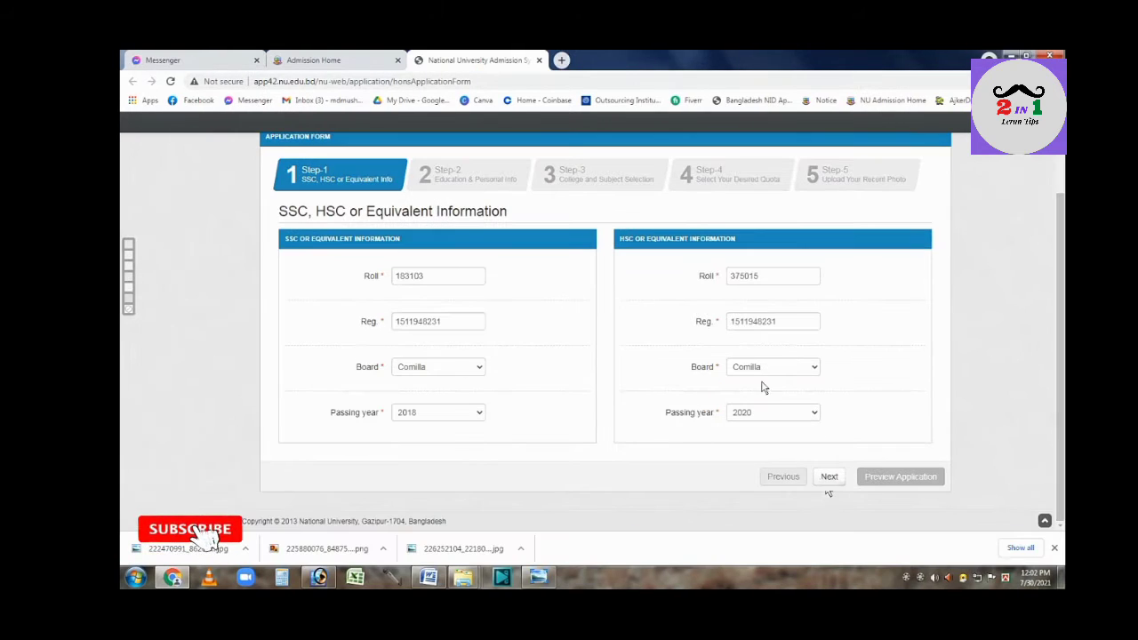
{"action": "left_click", "coordinate": [828, 477]}
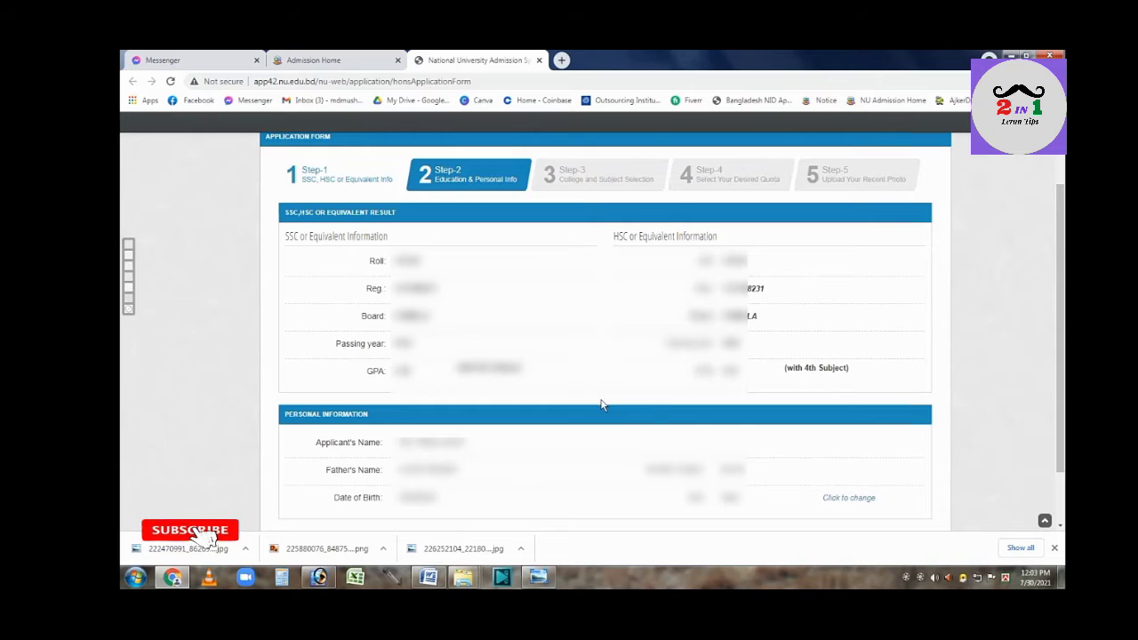
Check the SSC/HSC results and the applicant's personal information, including date of birth, and continue to the college and subject selection.
{"action": "scroll", "coordinate": [633, 413], "scroll_direction": "down", "scroll_amount": 2}
{"action": "triple_click", "coordinate": [490, 433]}
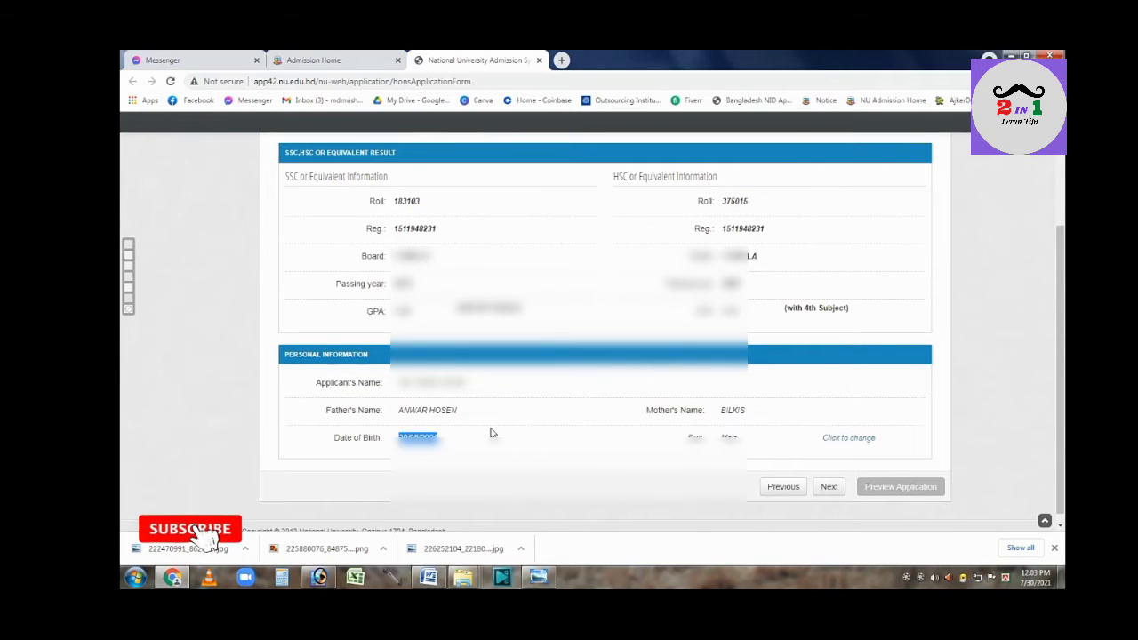
{"action": "left_click", "coordinate": [725, 442]}
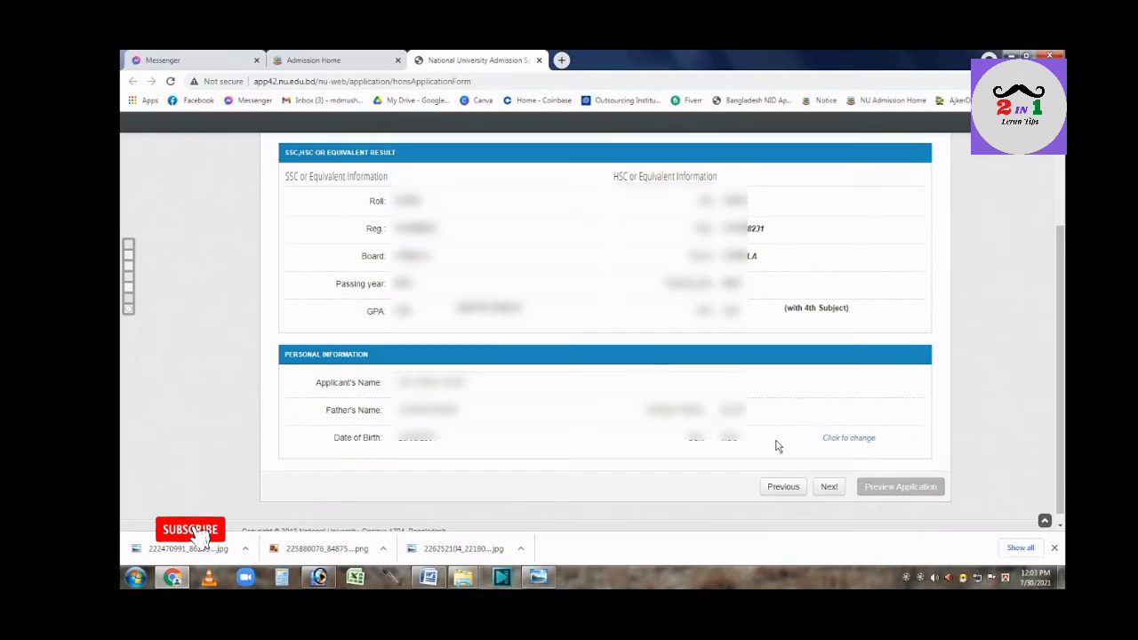
{"action": "left_click", "coordinate": [814, 485]}
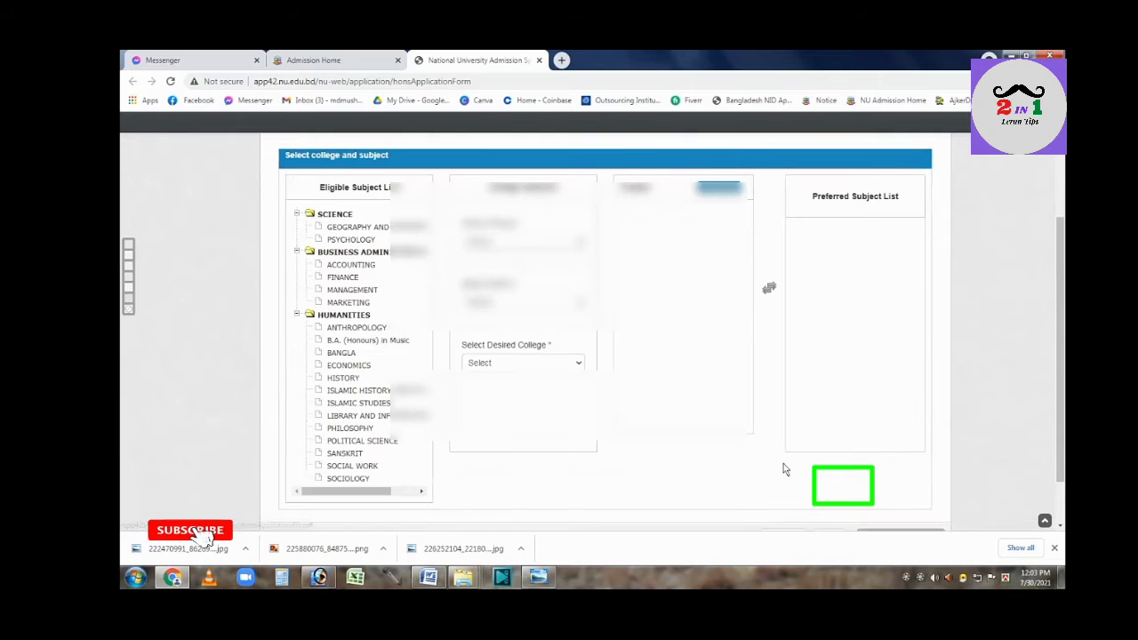
Select division CHITTAGONG, district Brammonbaria and B-Baria Govt. College as the desired college.
{"action": "left_click", "coordinate": [509, 244]}
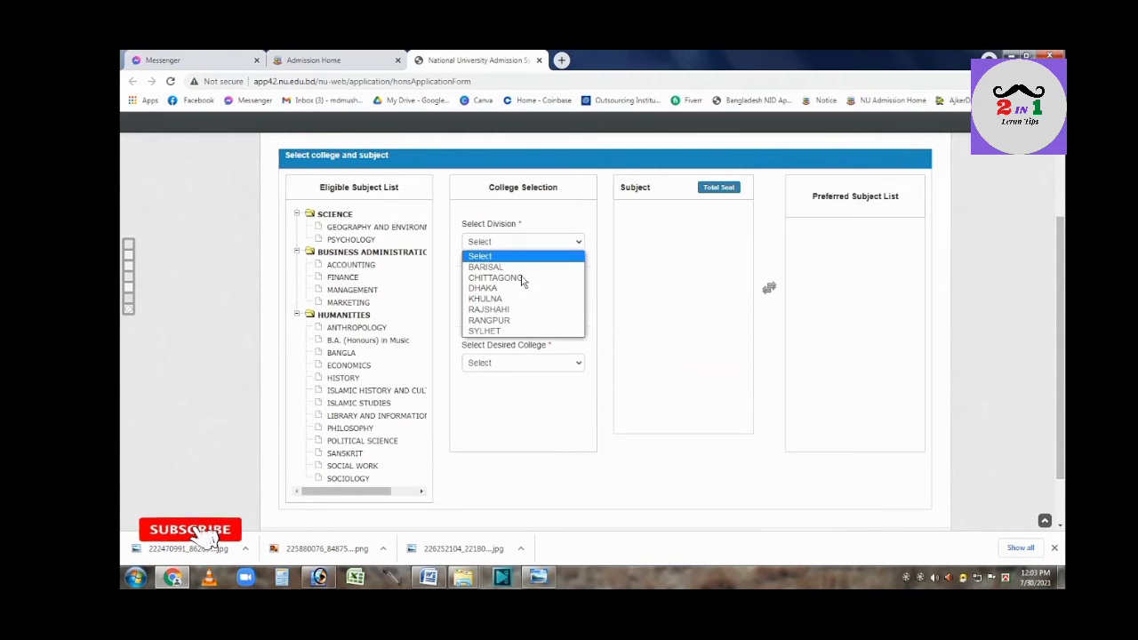
{"action": "left_click", "coordinate": [522, 287]}
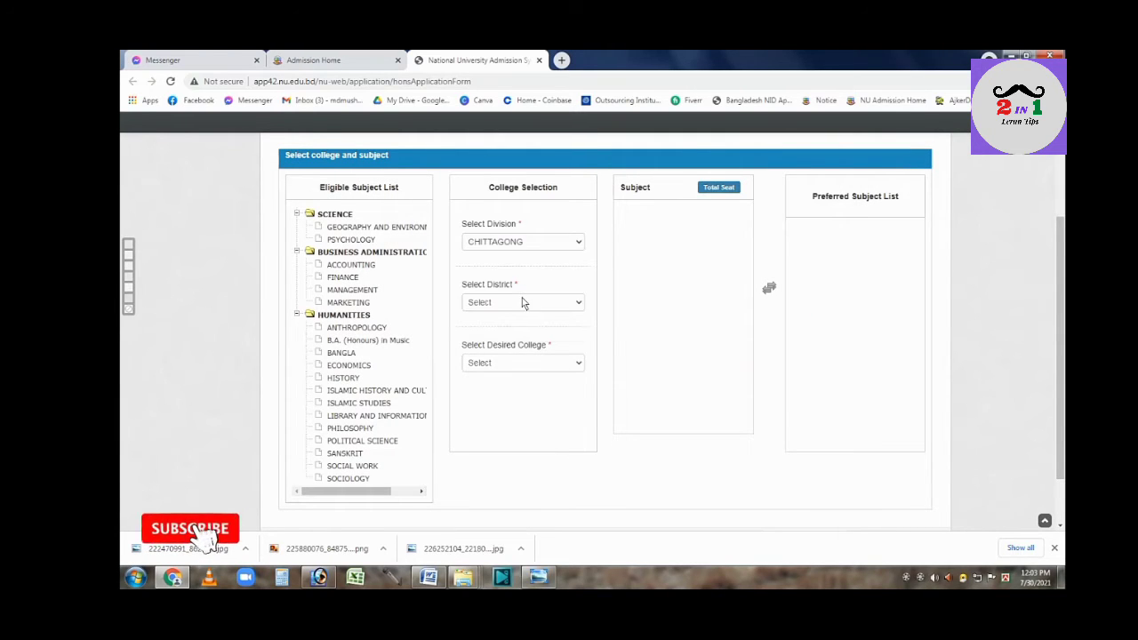
{"action": "left_click", "coordinate": [523, 302]}
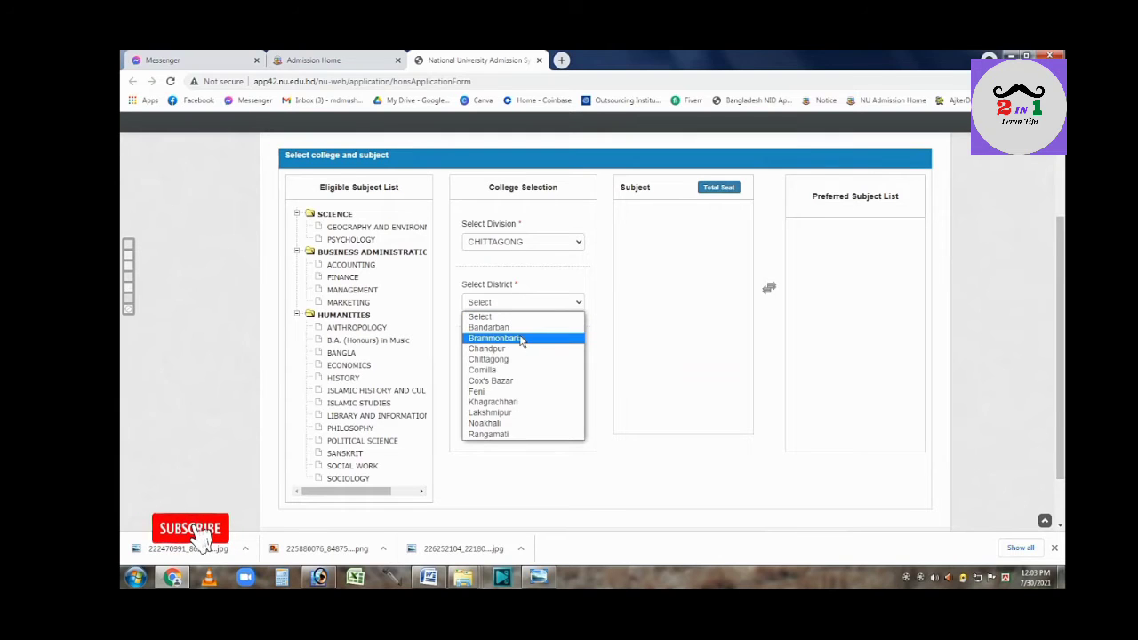
{"action": "left_click", "coordinate": [523, 338]}
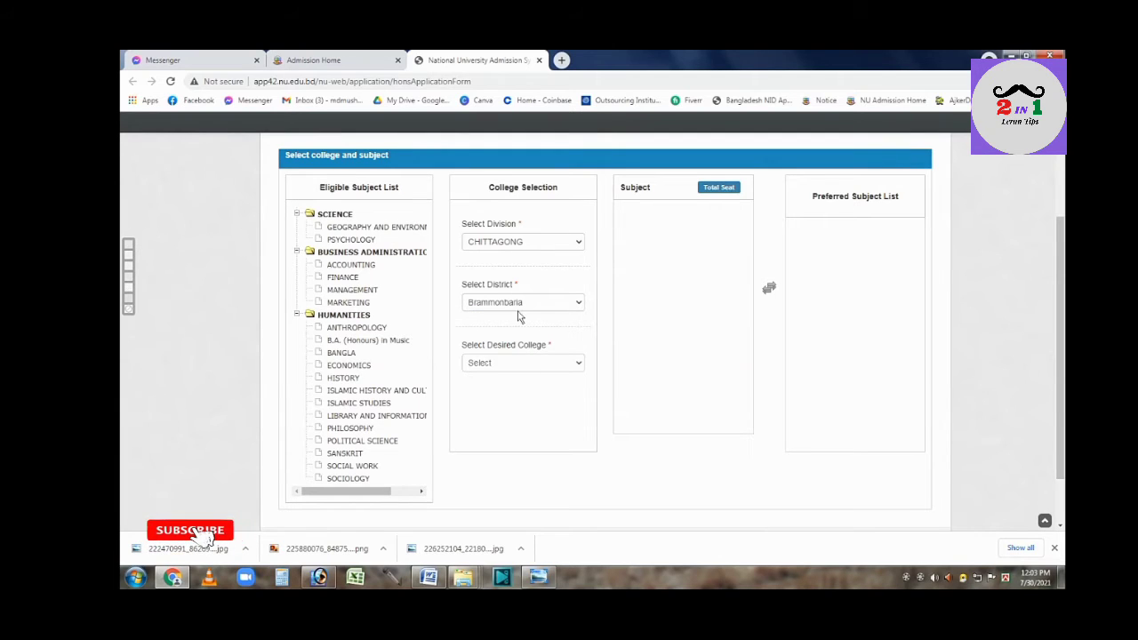
{"action": "left_click", "coordinate": [533, 364]}
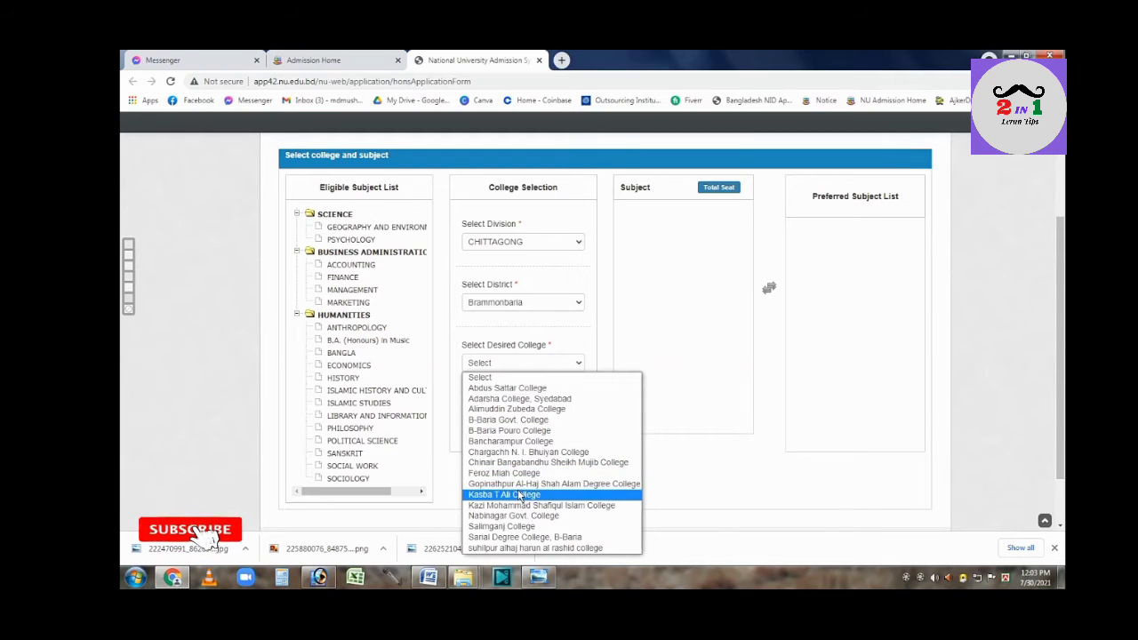
{"action": "left_click", "coordinate": [507, 421]}
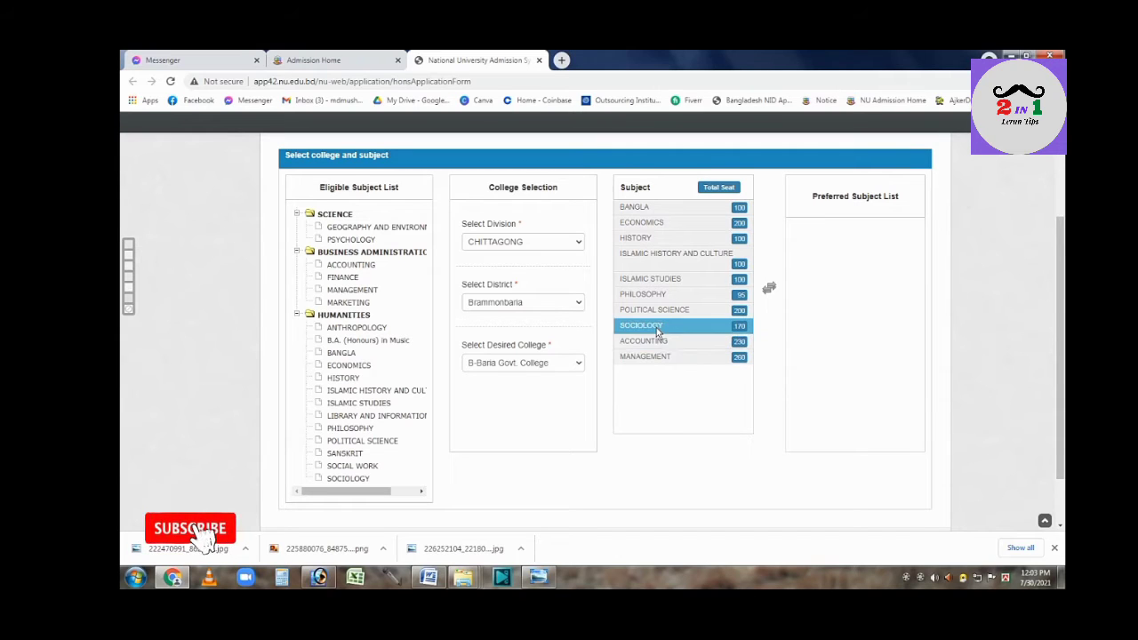
Add Economics, Sociology, Political Science, Philosophy, History, Islamic Studies, Bangla, and Islamic History and Culture to the preferred subjects in that order.
{"action": "double_click", "coordinate": [664, 228]}
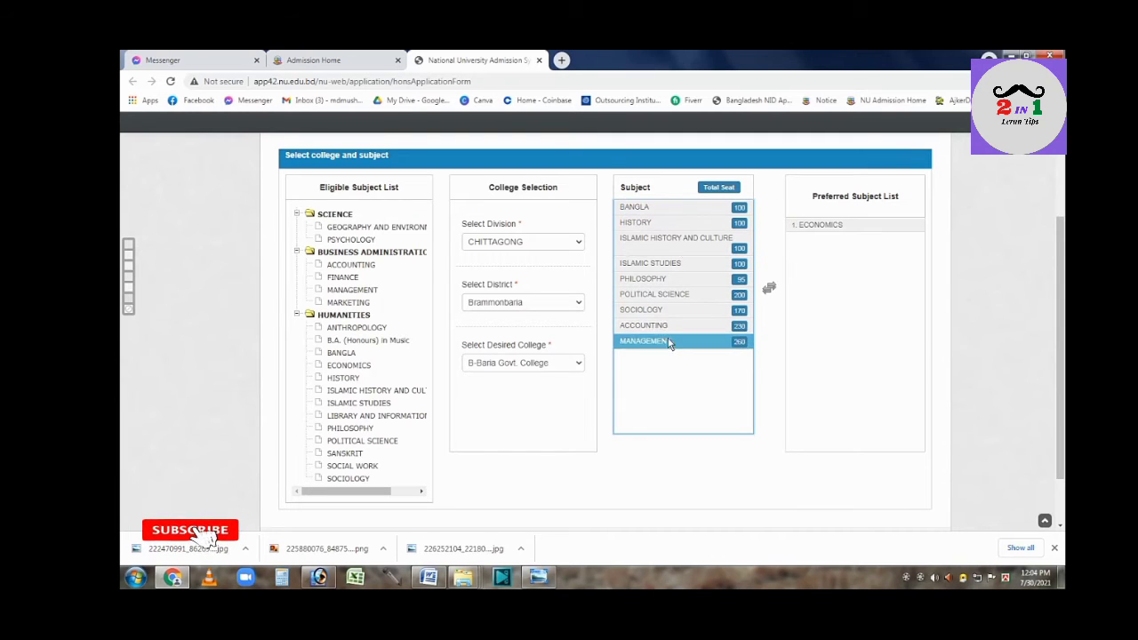
{"action": "double_click", "coordinate": [653, 312]}
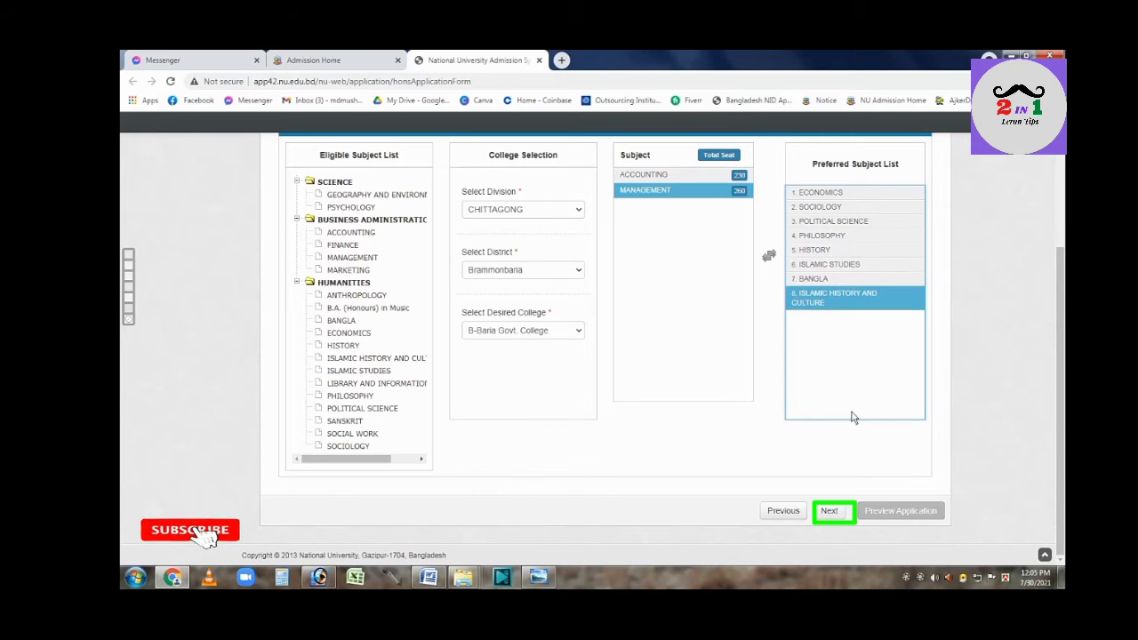
Proceed to the quota selection, keep No for applying under a quota, and continue to the photo upload page.
{"action": "left_click", "coordinate": [837, 516]}
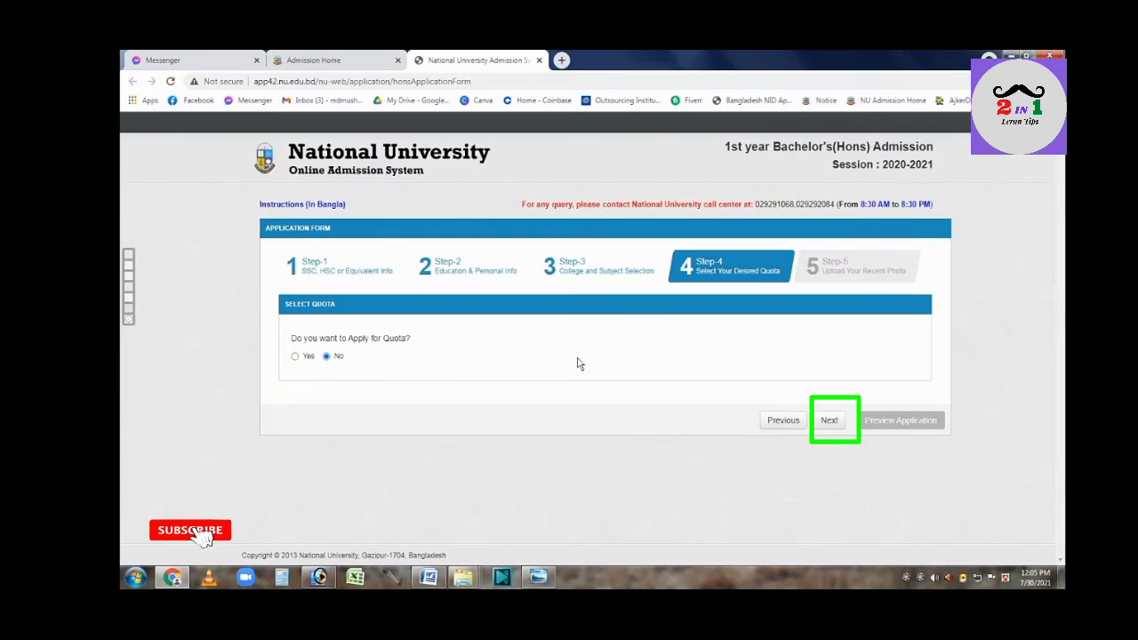
{"action": "left_click", "coordinate": [829, 424]}
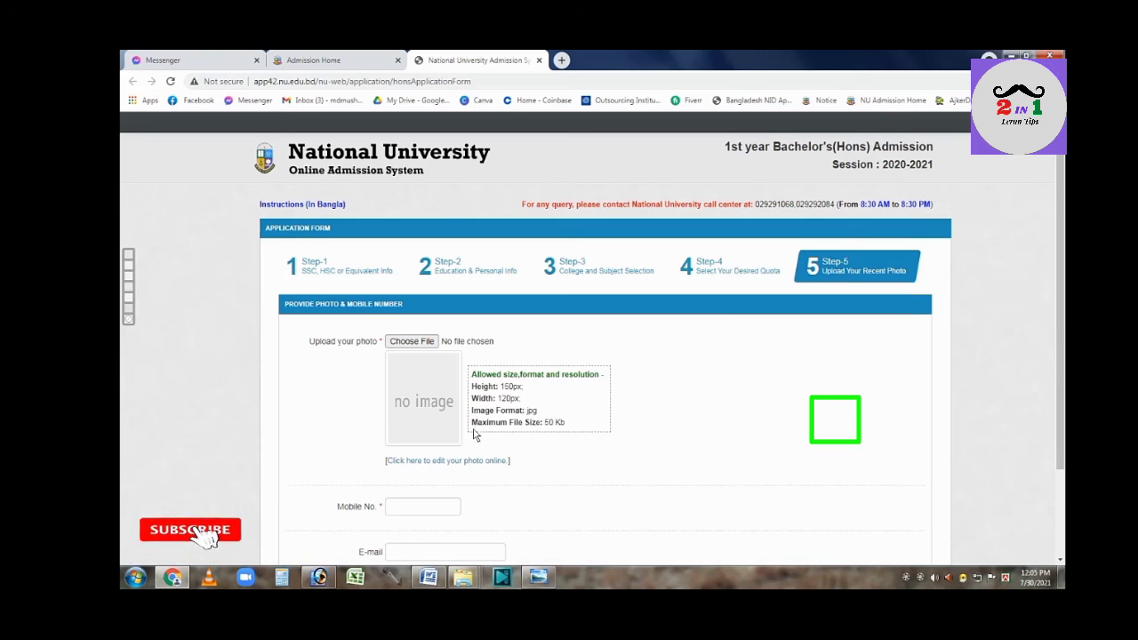
Try to upload the original, unresized photo as the applicant's picture.
{"action": "scroll", "coordinate": [578, 434], "scroll_direction": "down", "scroll_amount": 2}
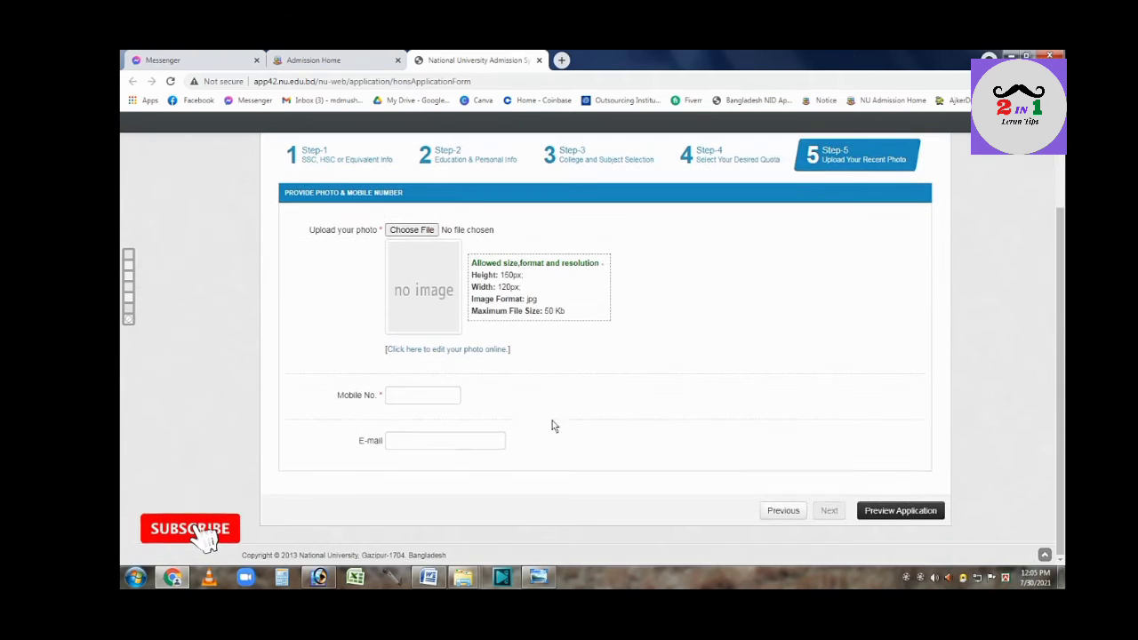
{"action": "left_click", "coordinate": [428, 401]}
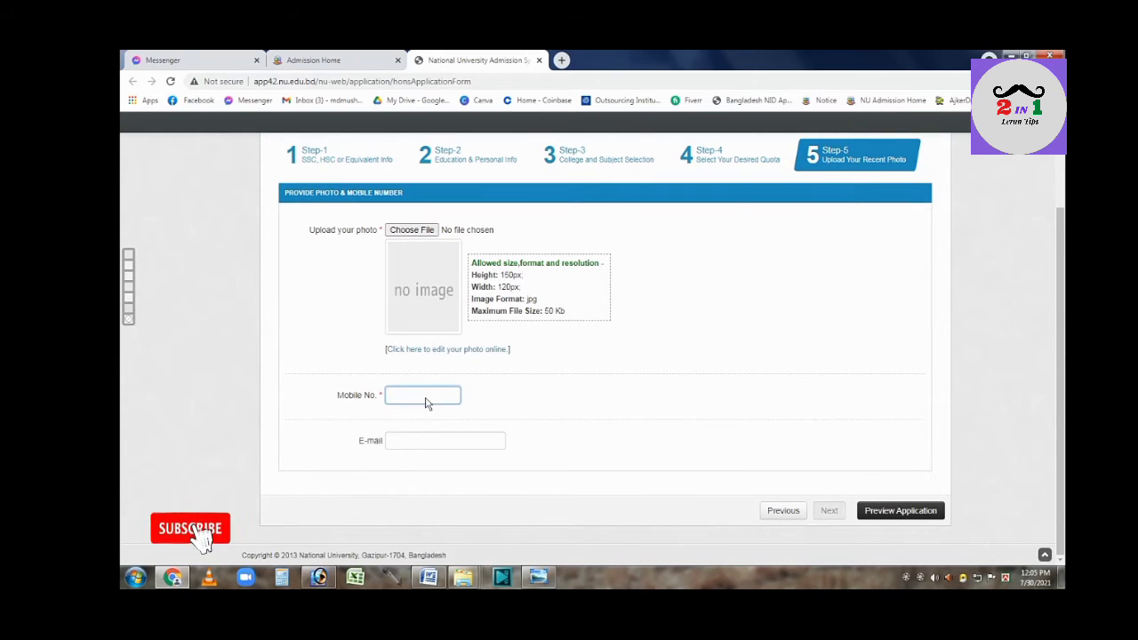
{"action": "left_click", "coordinate": [414, 234]}
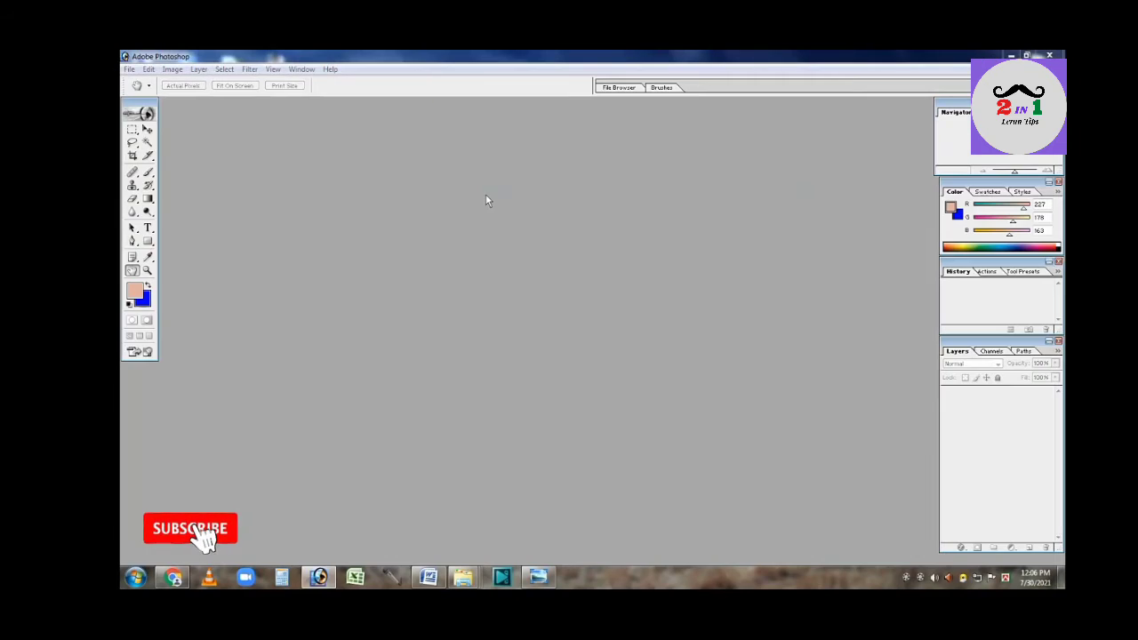
{"action": "double_click", "coordinate": [485, 193]}
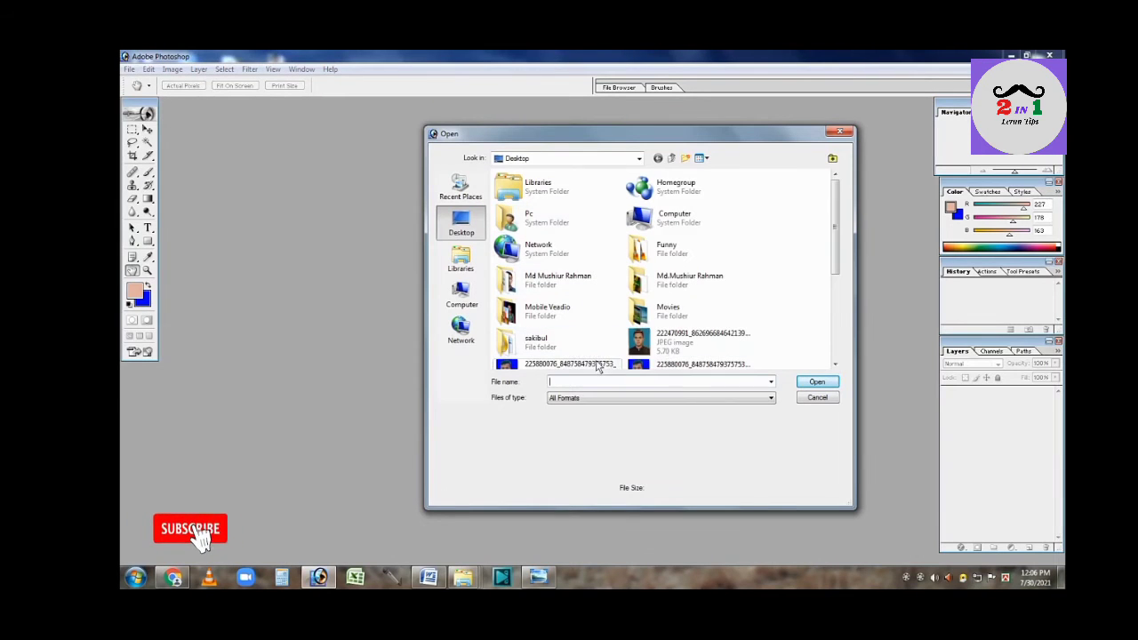
{"action": "left_click", "coordinate": [642, 342]}
{"action": "left_click", "coordinate": [817, 382]}
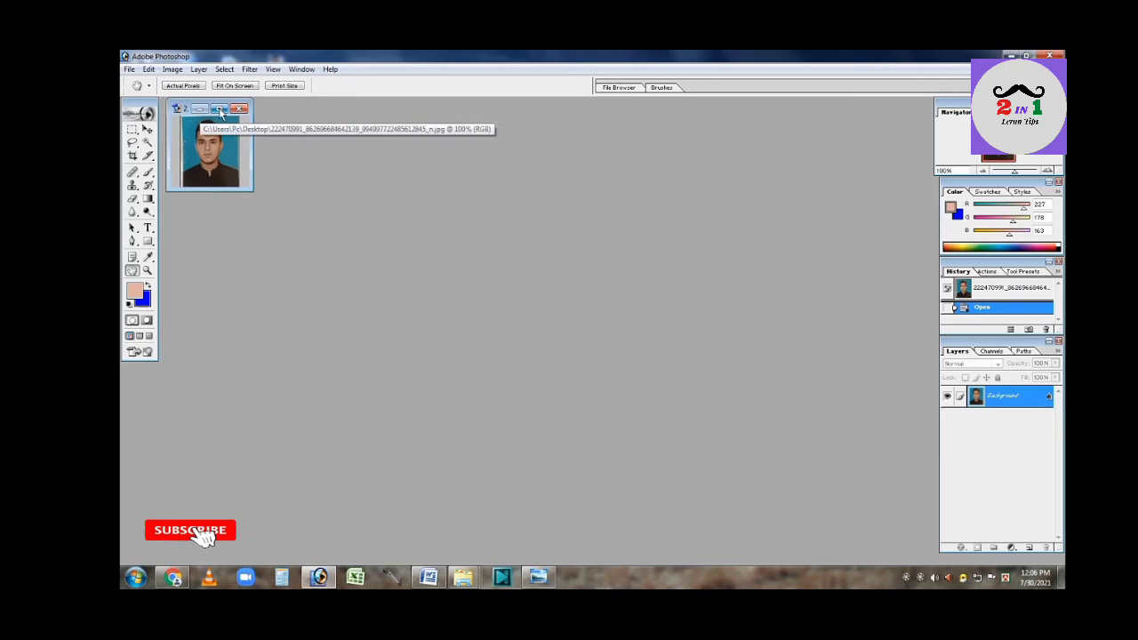
{"action": "left_click", "coordinate": [219, 108]}
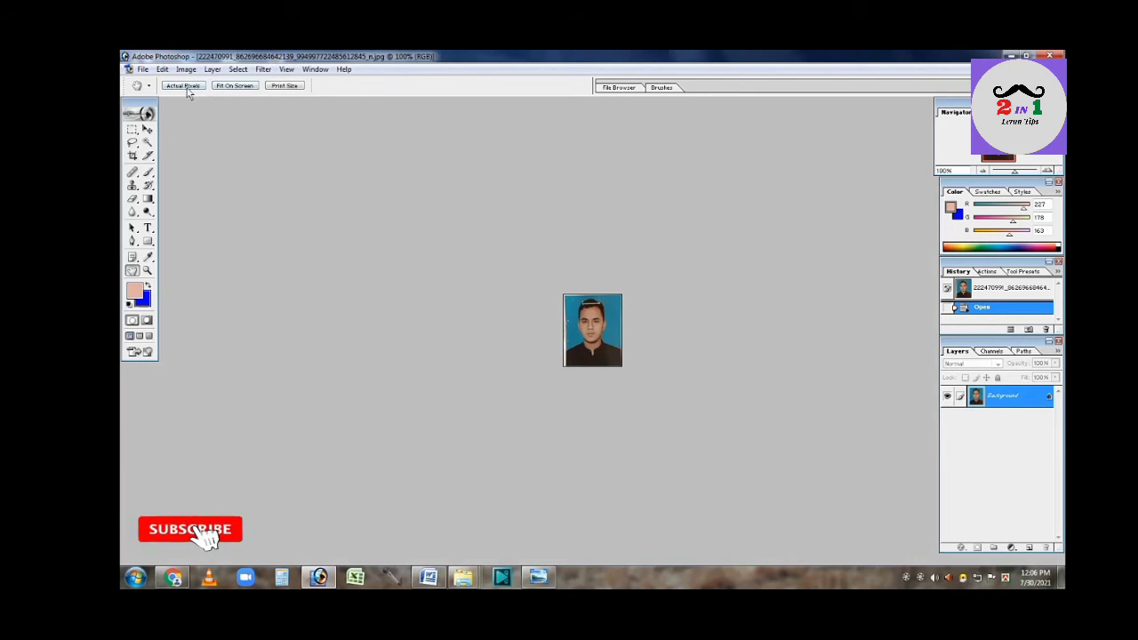
Crop the photo to 120 px wide by 150 px high at 300 pixels/inch and save it to the desktop as JPEG file aaa.
{"action": "left_click", "coordinate": [132, 156]}
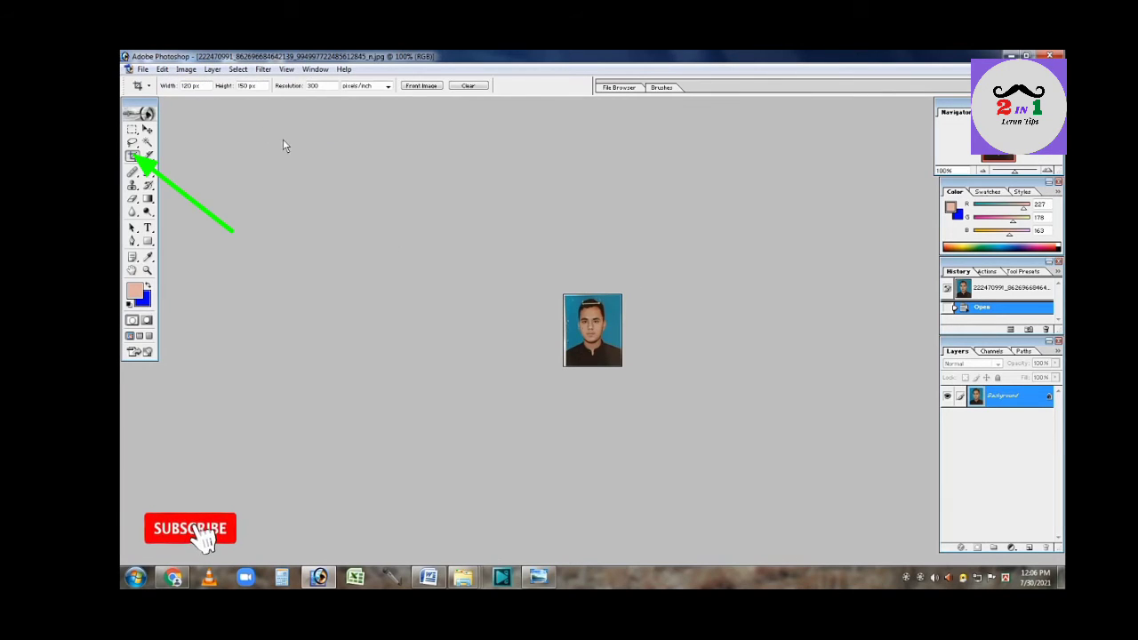
{"action": "left_click", "coordinate": [329, 89]}
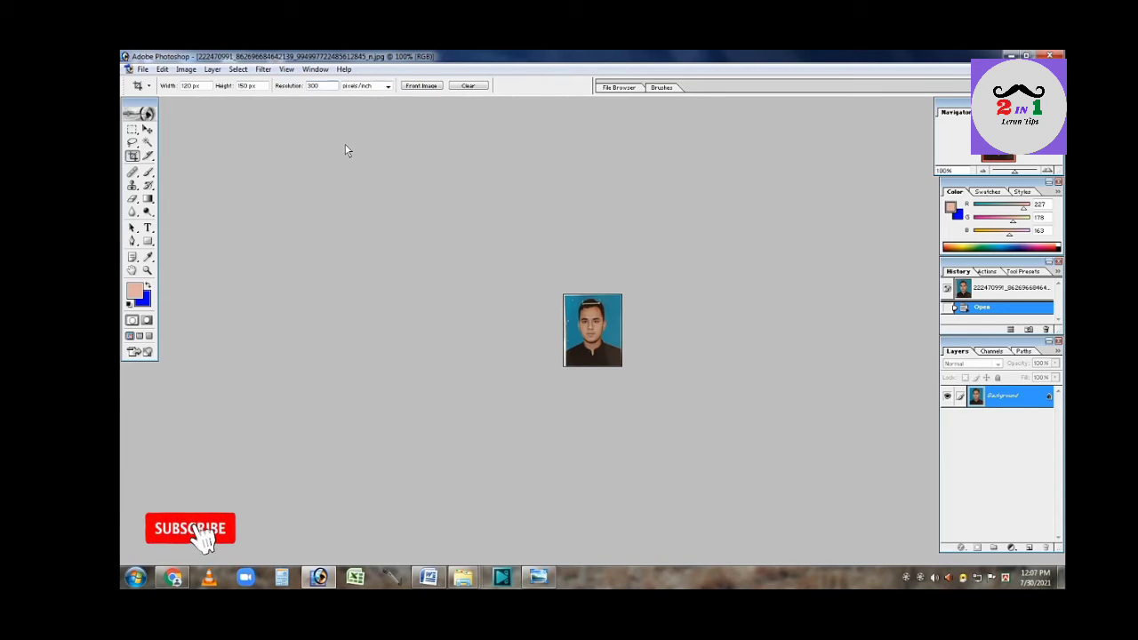
{"action": "key", "text": "ctrl+r"}
{"action": "key", "text": "ctrl+shift+s"}
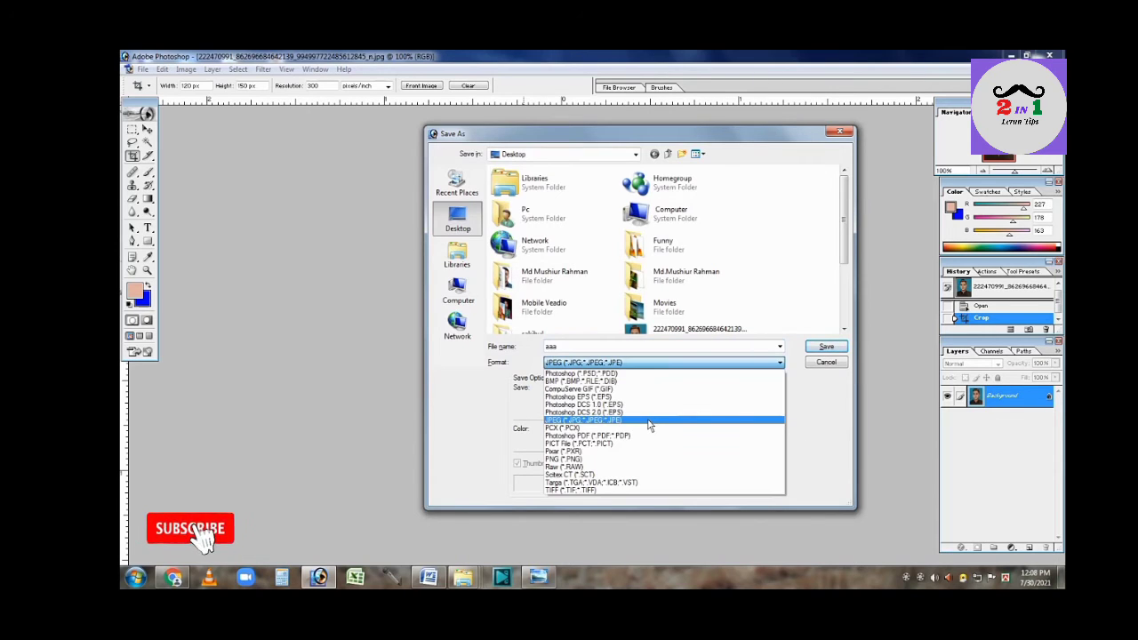
{"action": "left_click", "coordinate": [649, 421]}
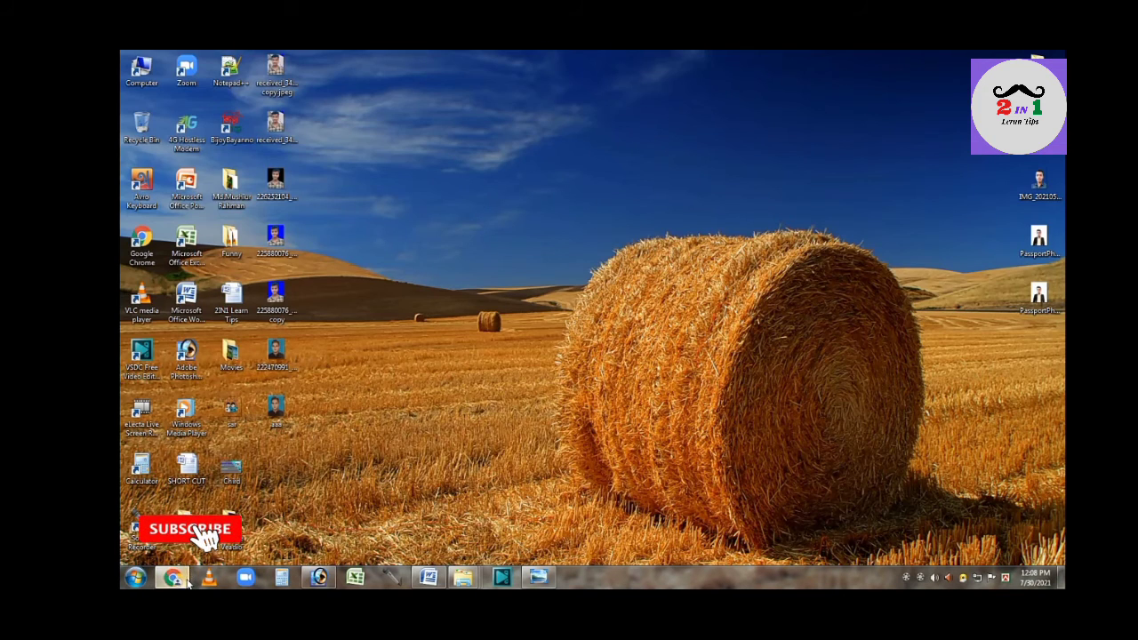
Return to the application form in Chrome and upload the resized photo aaa from the desktop.
{"action": "left_click", "coordinate": [173, 578]}
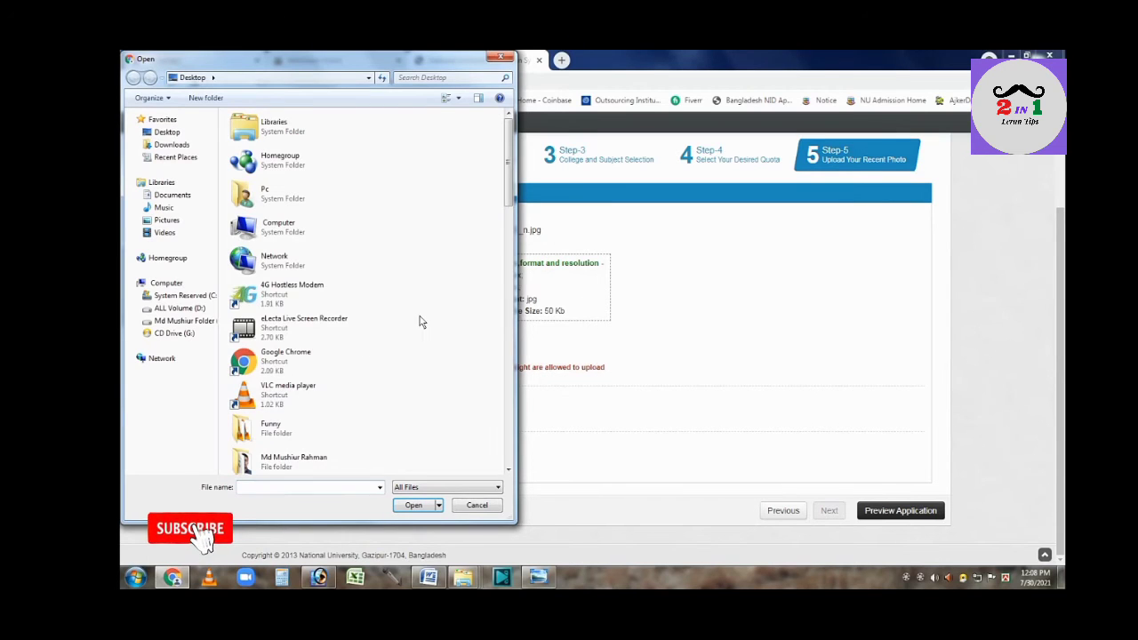
{"action": "scroll", "coordinate": [419, 325], "scroll_direction": "down", "scroll_amount": 5}
{"action": "scroll", "coordinate": [418, 302], "scroll_direction": "down", "scroll_amount": 3}
{"action": "scroll", "coordinate": [344, 362], "scroll_direction": "down", "scroll_amount": 2}
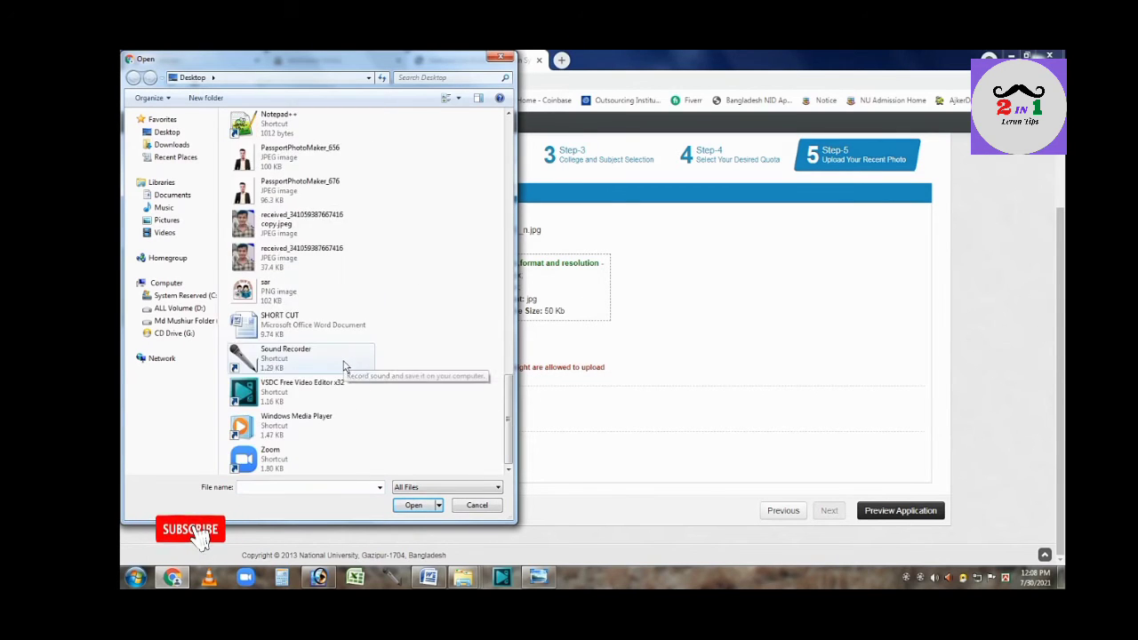
{"action": "scroll", "coordinate": [343, 363], "scroll_direction": "up", "scroll_amount": 4}
{"action": "left_click", "coordinate": [325, 259]}
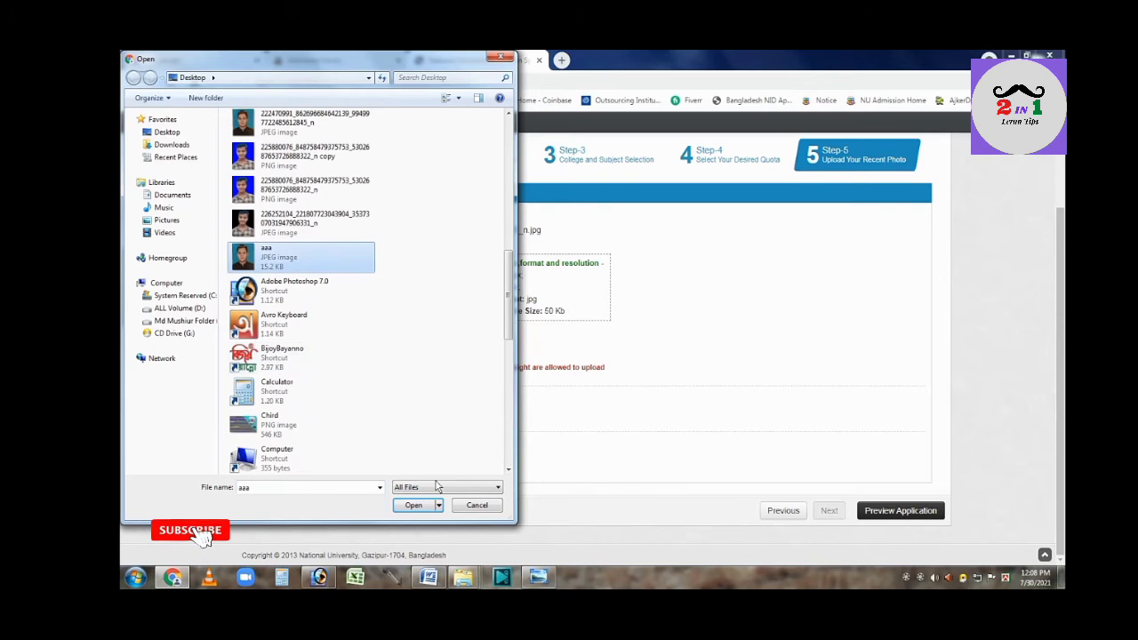
{"action": "left_click", "coordinate": [415, 504]}
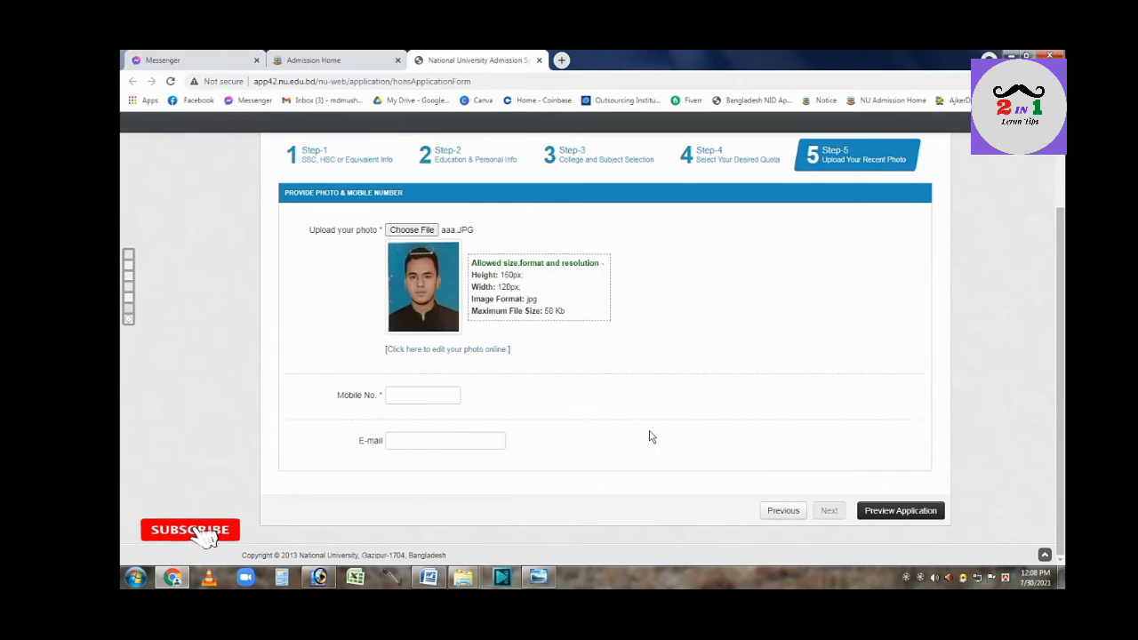
Enter the applicant's mobile number and e-mail address below the uploaded photo.
{"action": "left_click", "coordinate": [442, 398]}
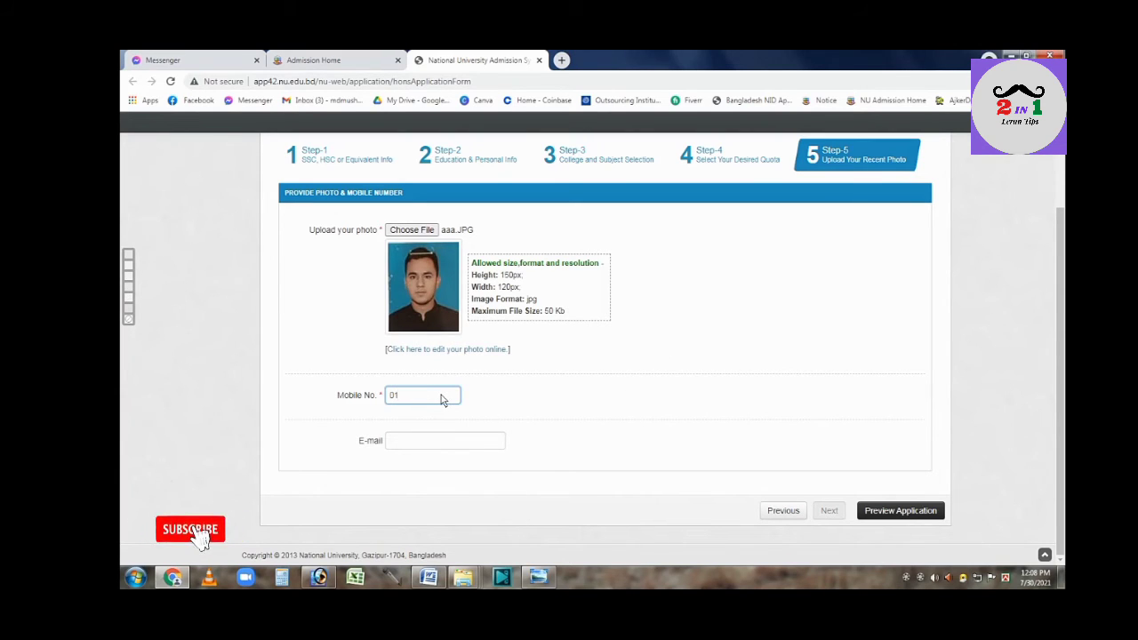
{"action": "type", "text": "01724"}
{"action": "left_click", "coordinate": [442, 440]}
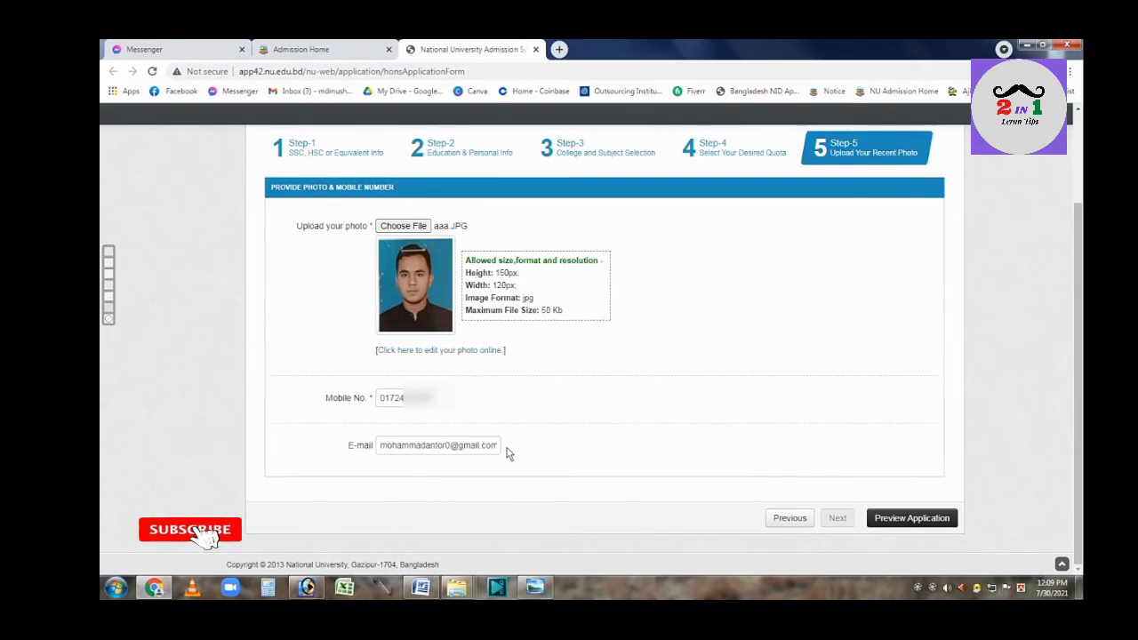
Recheck the quota answer in Step-4, return to the photo and contact step, and open the application preview.
{"action": "left_click", "coordinate": [802, 524]}
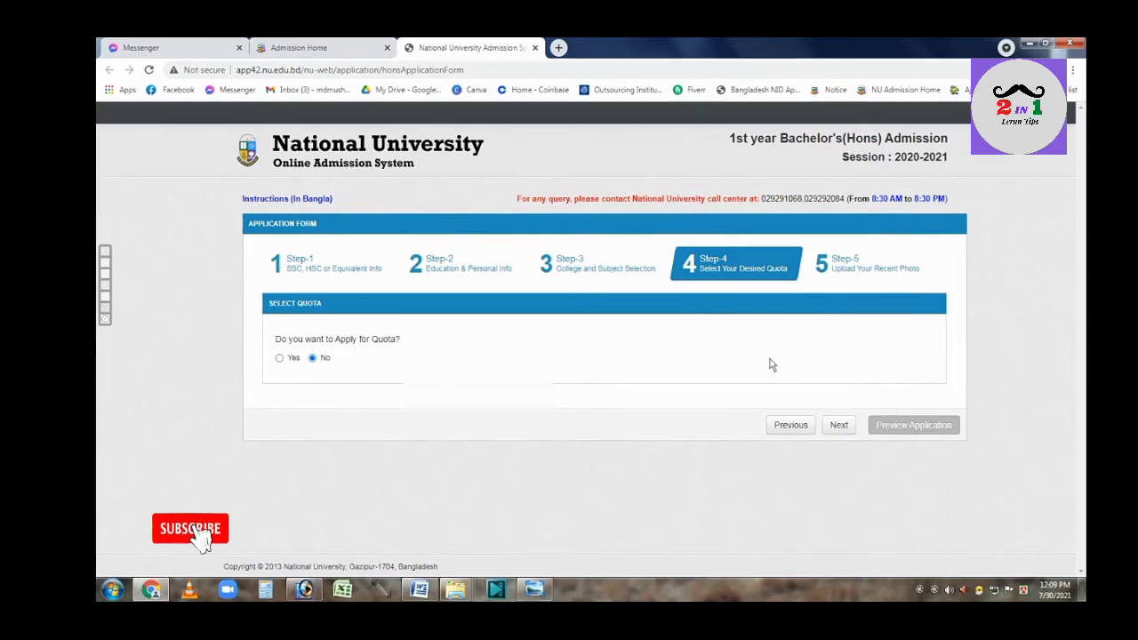
{"action": "left_click", "coordinate": [838, 425]}
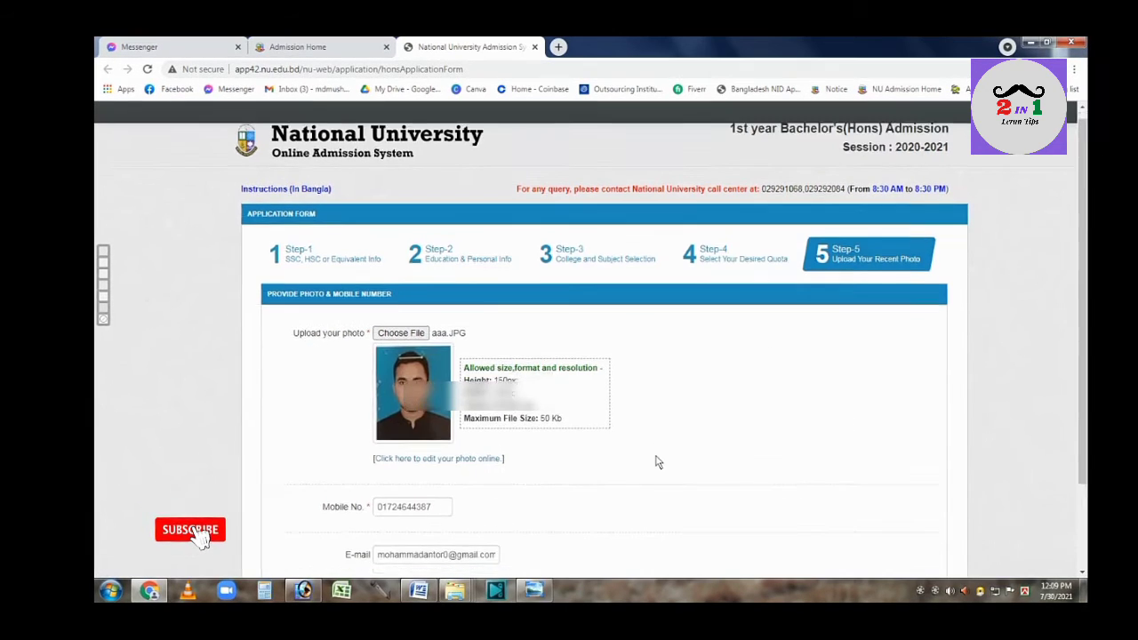
{"action": "scroll", "coordinate": [655, 462], "scroll_direction": "down", "scroll_amount": 2}
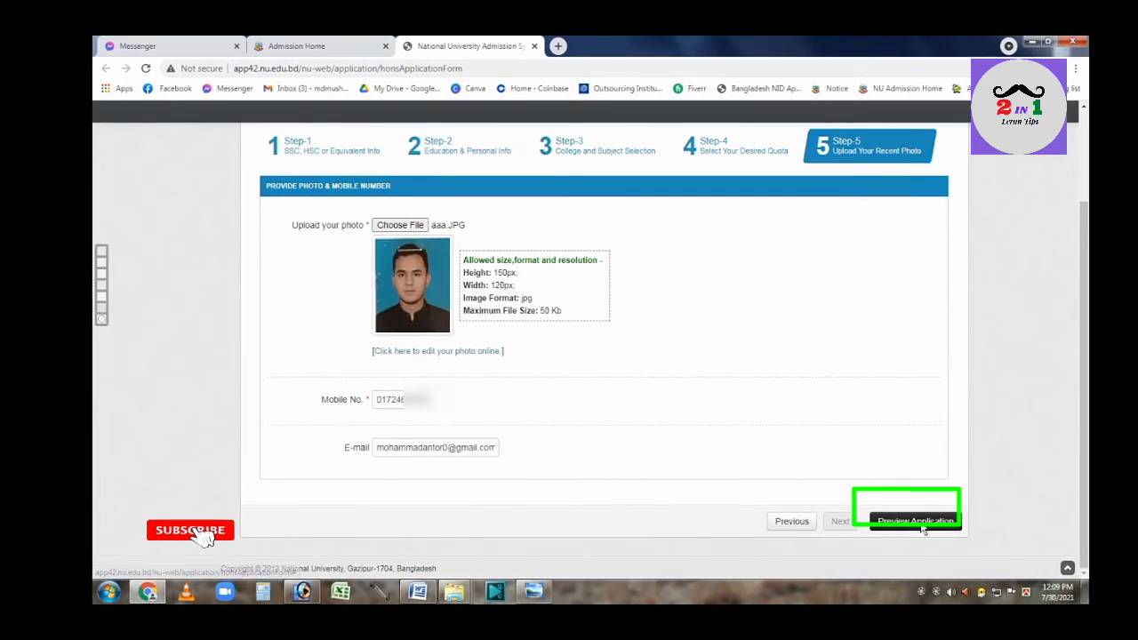
{"action": "left_click", "coordinate": [922, 529]}
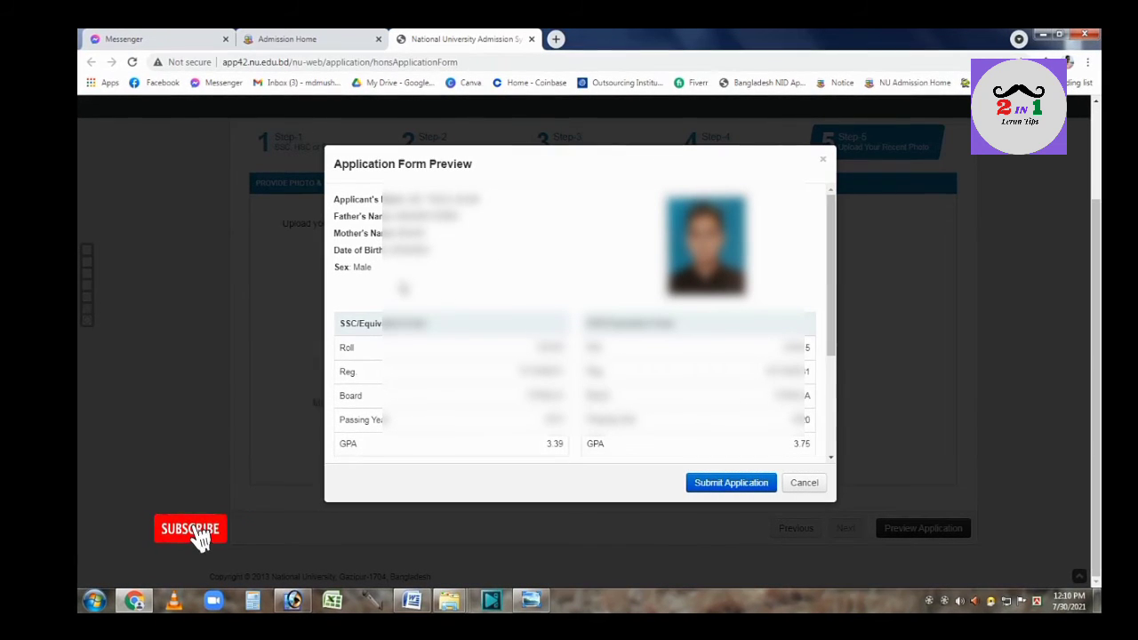
Review the personal, SSC/HSC, college and subject details and the notes in the form preview, and submit the application.
{"action": "scroll", "coordinate": [402, 288], "scroll_direction": "down", "scroll_amount": 1}
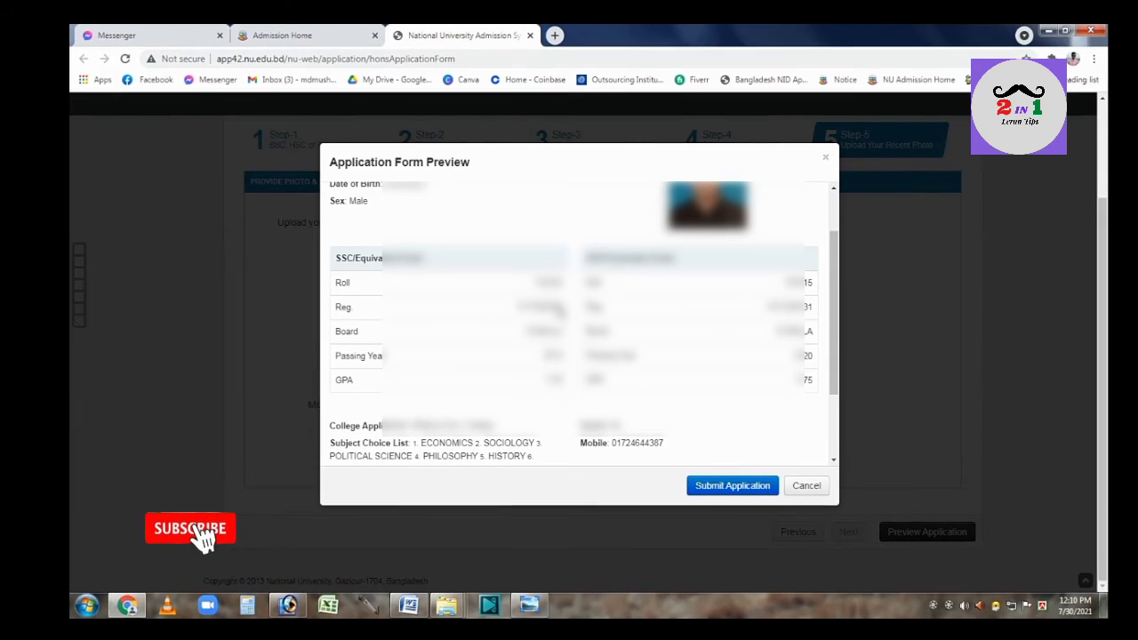
{"action": "scroll", "coordinate": [806, 387], "scroll_direction": "down", "scroll_amount": 2}
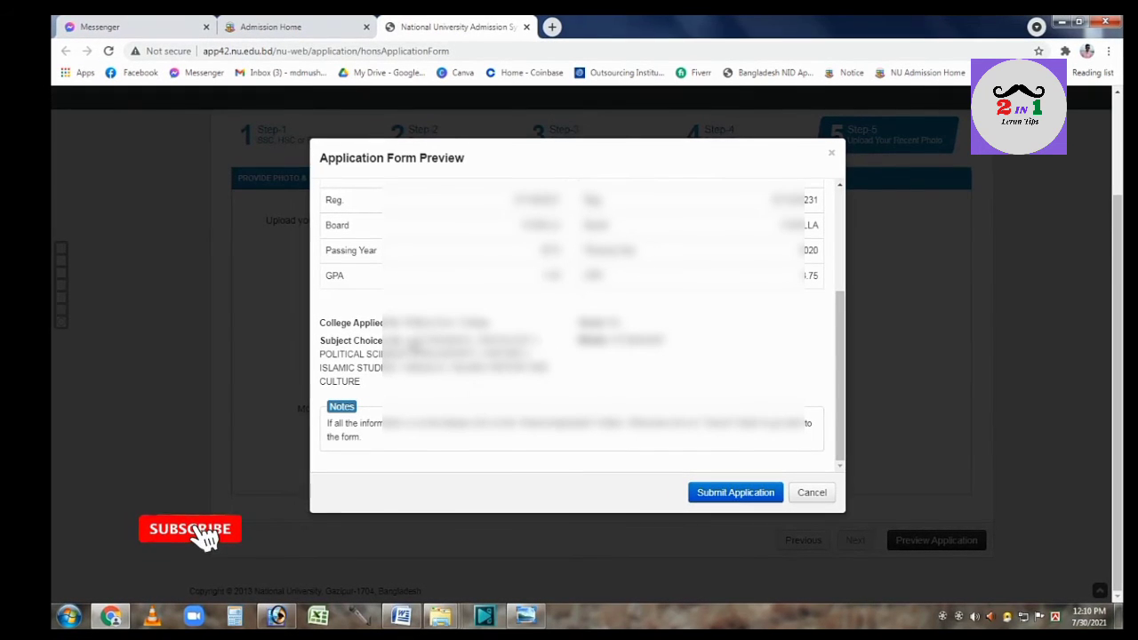
{"action": "left_click_drag", "start_coordinate": [416, 364], "coordinate": [432, 425]}
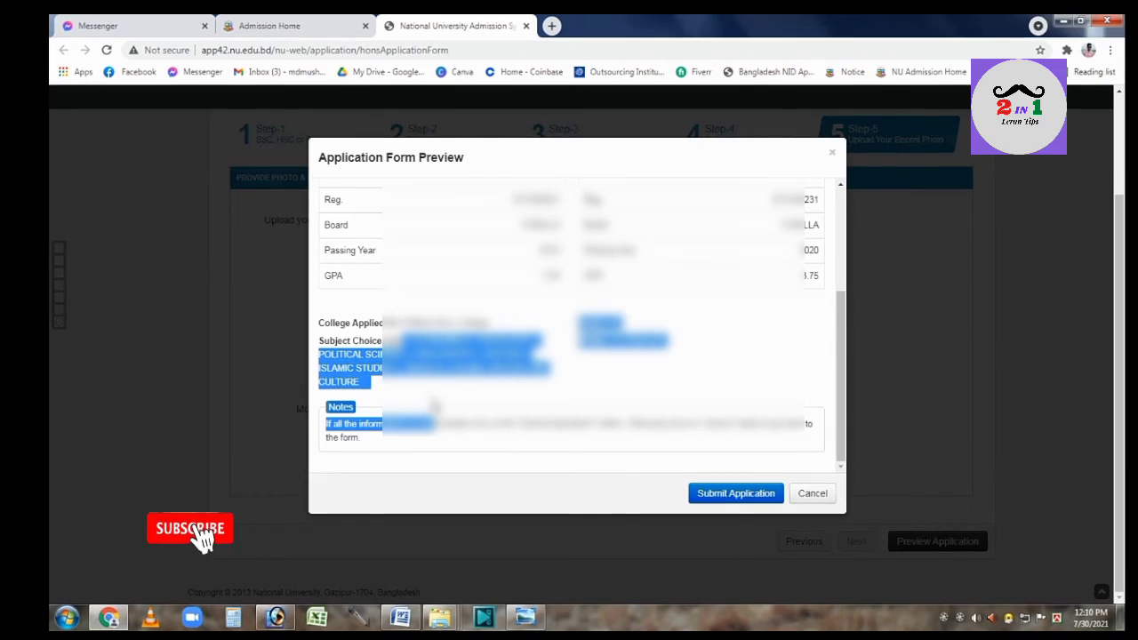
{"action": "left_click", "coordinate": [438, 404]}
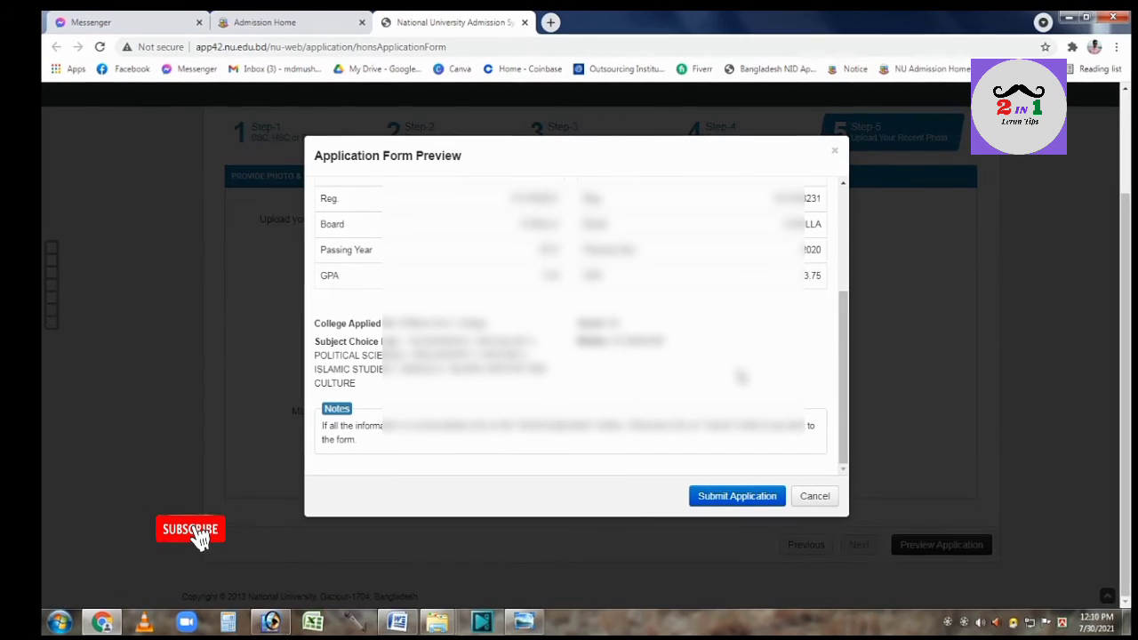
{"action": "scroll", "coordinate": [740, 377], "scroll_direction": "up", "scroll_amount": 2}
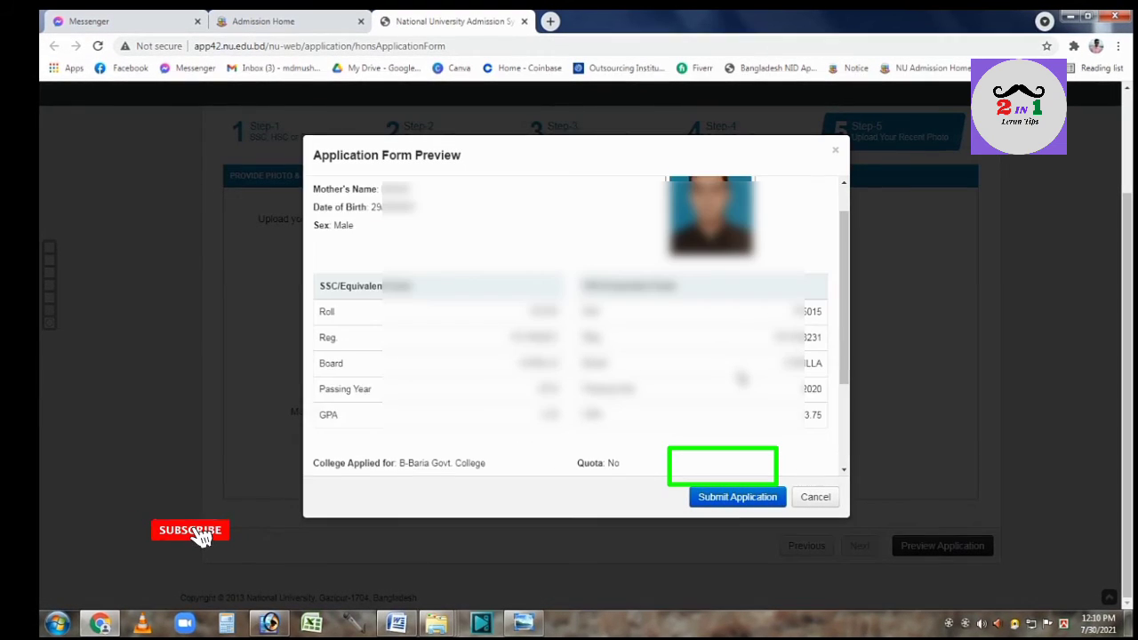
{"action": "scroll", "coordinate": [741, 379], "scroll_direction": "down", "scroll_amount": 5}
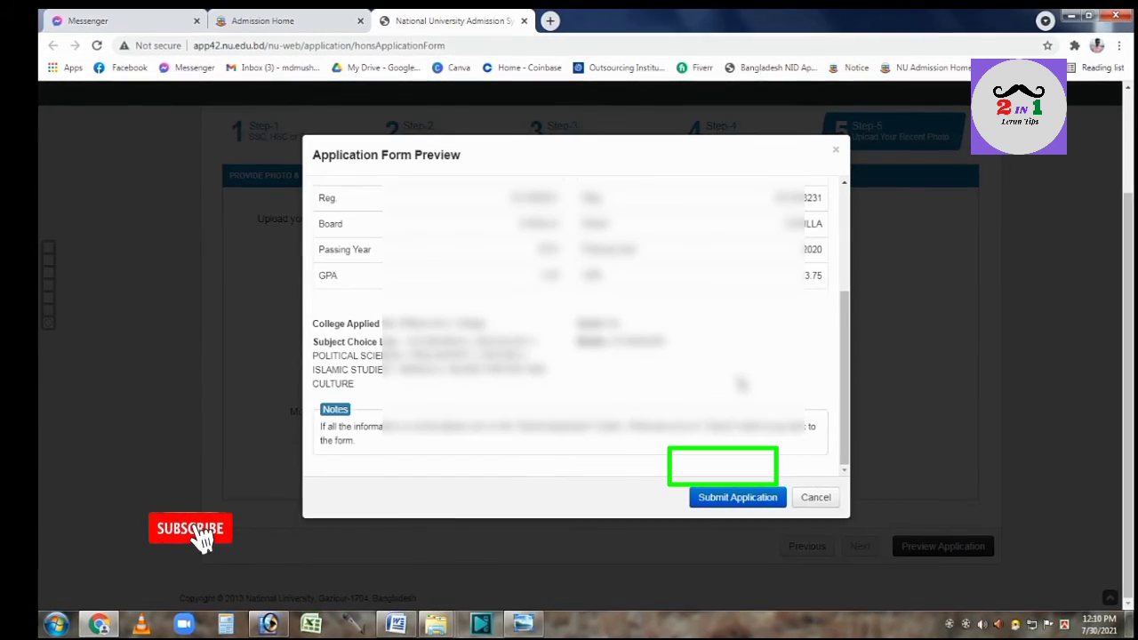
{"action": "left_click", "coordinate": [737, 496]}
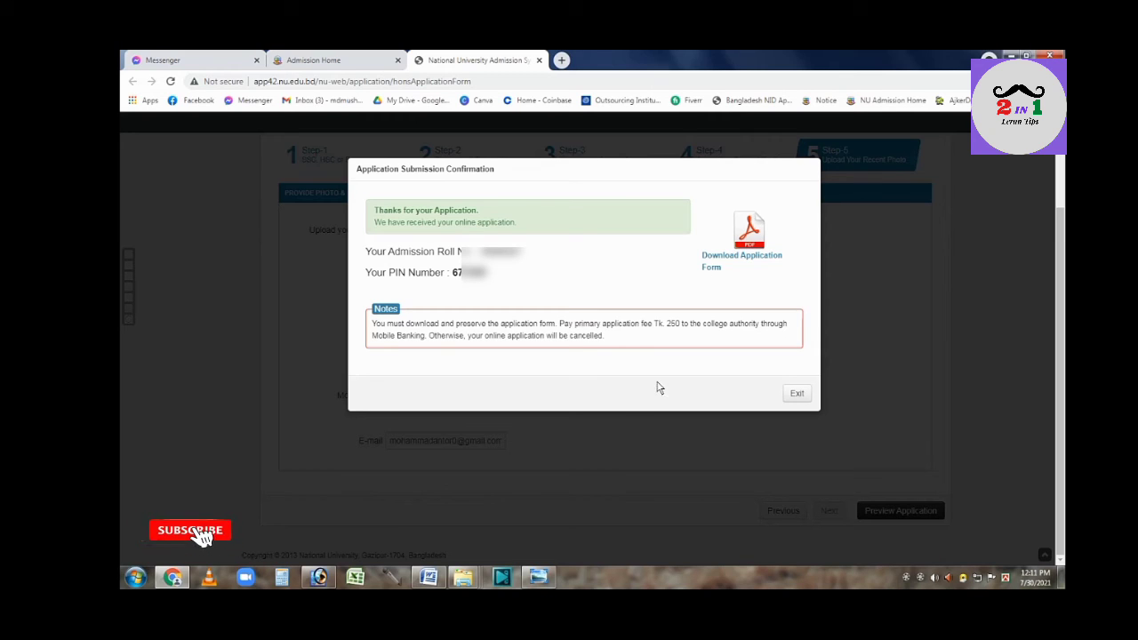
Download the application form PDF, exit the submission confirmation and open the downloaded file.
{"action": "left_click", "coordinate": [716, 260]}
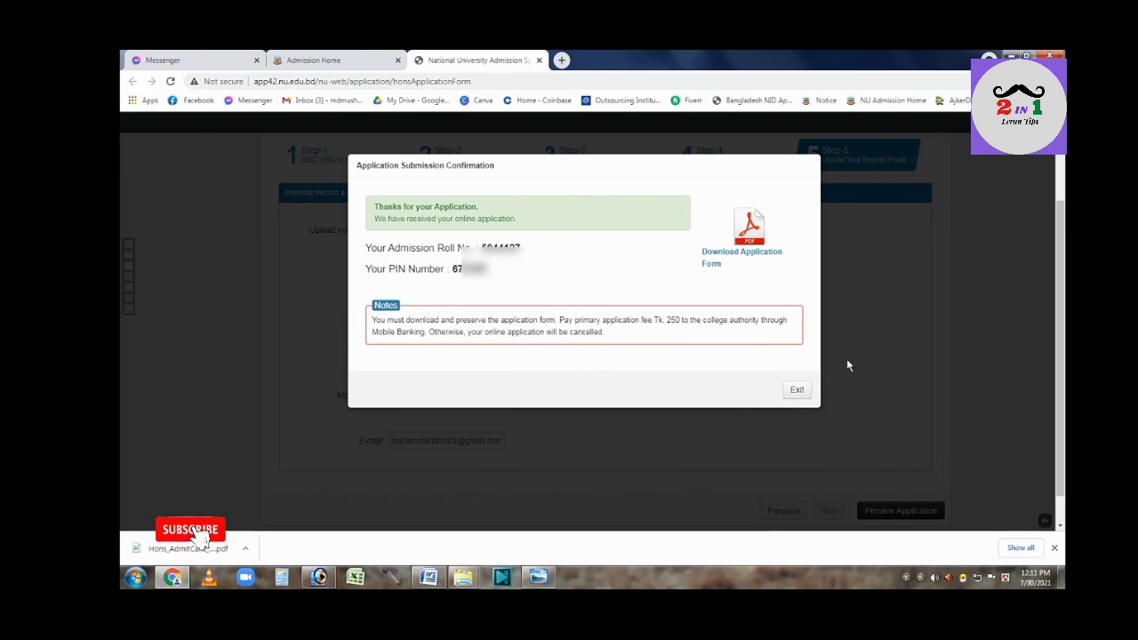
{"action": "left_click", "coordinate": [795, 392]}
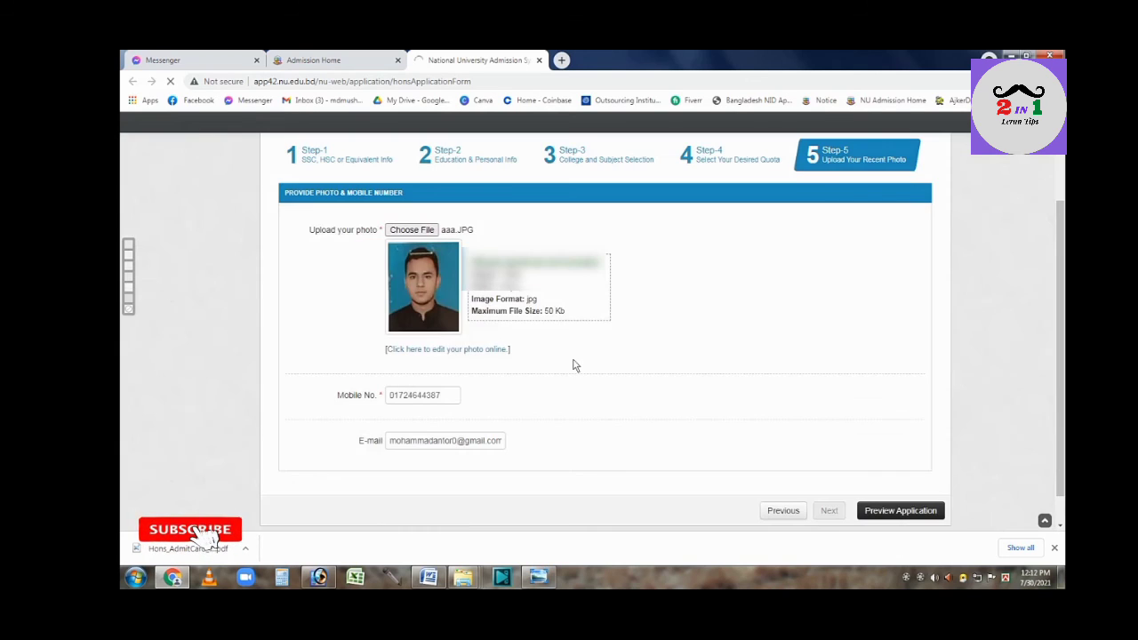
{"action": "left_click", "coordinate": [244, 551]}
{"action": "left_click", "coordinate": [281, 454]}
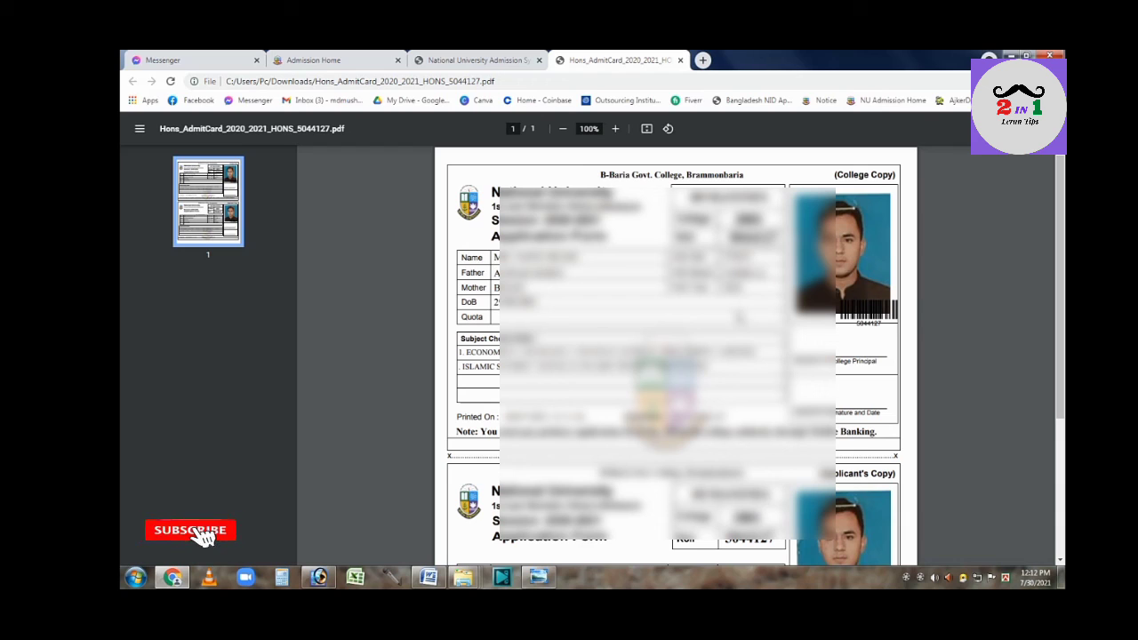
Examine the college code and admission roll on the PDF's College Copy, and look over the Applicant's Copy below it.
{"action": "scroll", "coordinate": [711, 290], "scroll_direction": "down", "scroll_amount": 1}
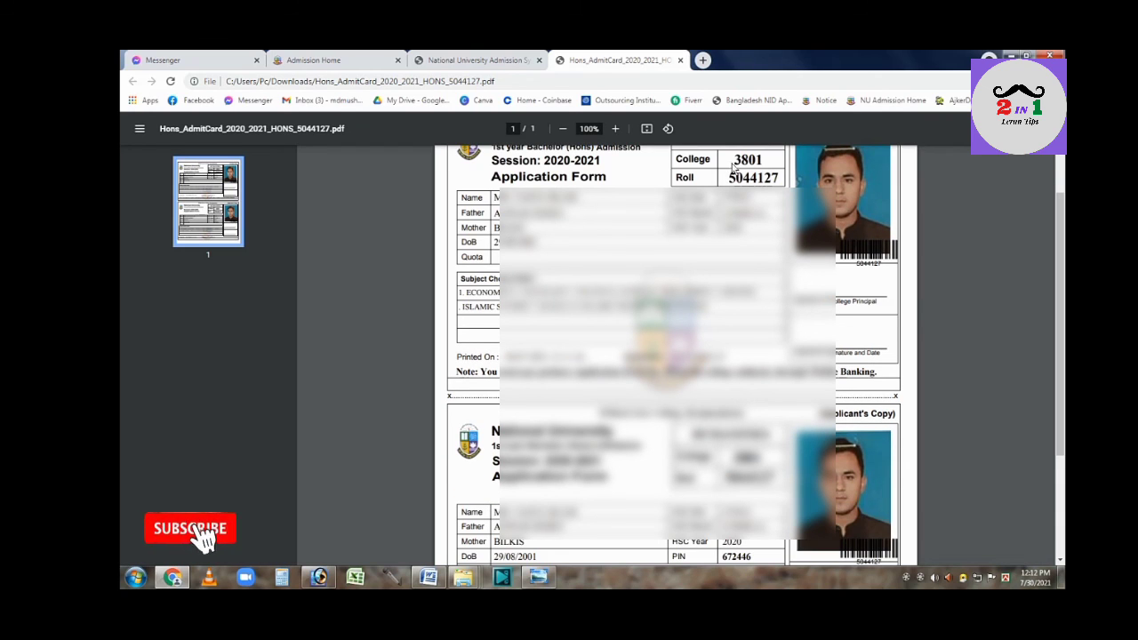
{"action": "left_click_drag", "start_coordinate": [732, 161], "coordinate": [754, 166]}
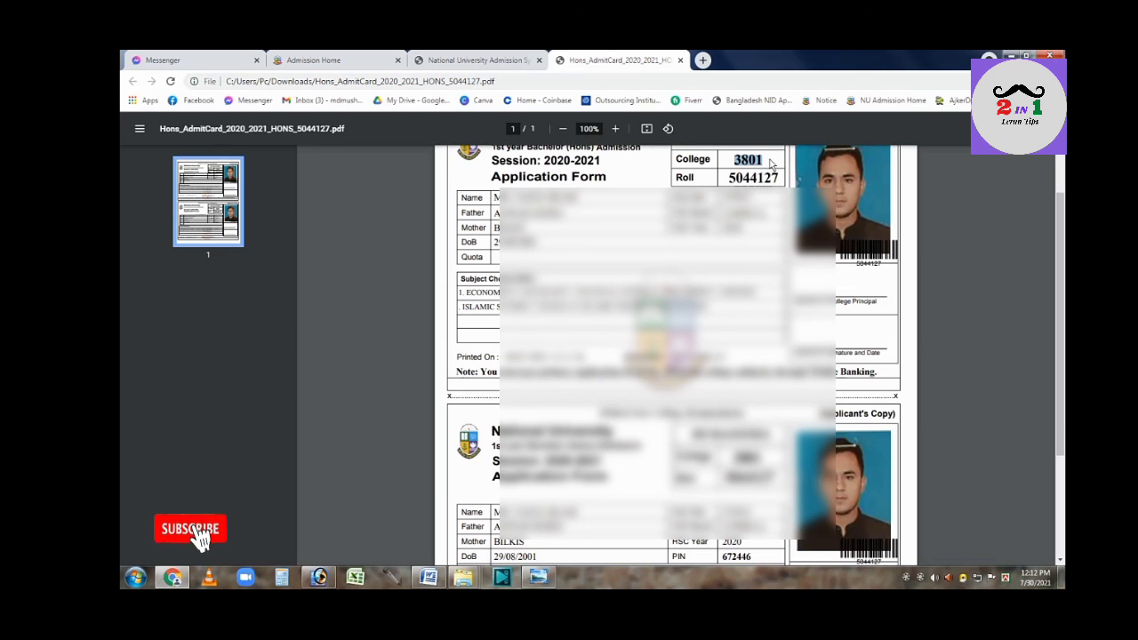
{"action": "left_click", "coordinate": [772, 163]}
{"action": "left_click_drag", "start_coordinate": [727, 182], "coordinate": [780, 181]}
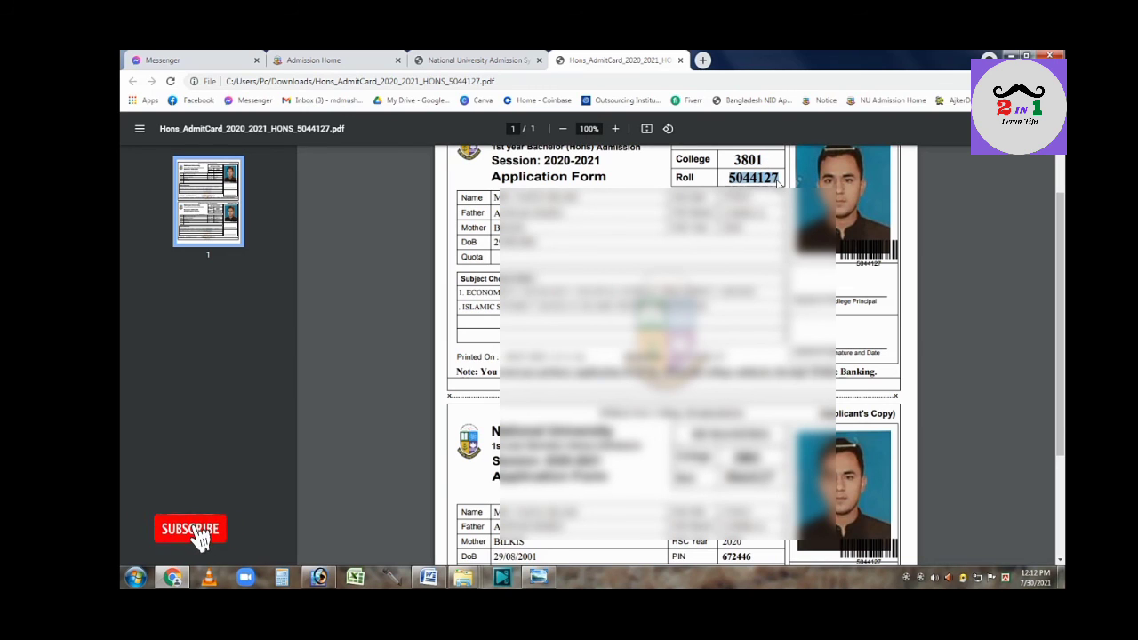
{"action": "left_click", "coordinate": [726, 180]}
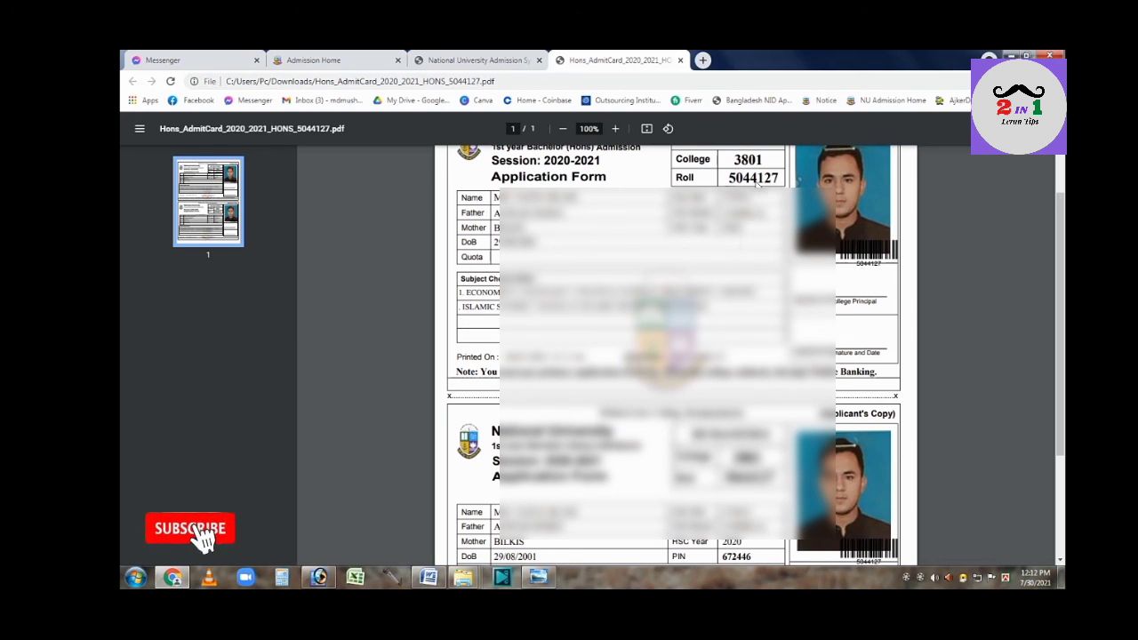
{"action": "scroll", "coordinate": [751, 182], "scroll_direction": "down", "scroll_amount": 4}
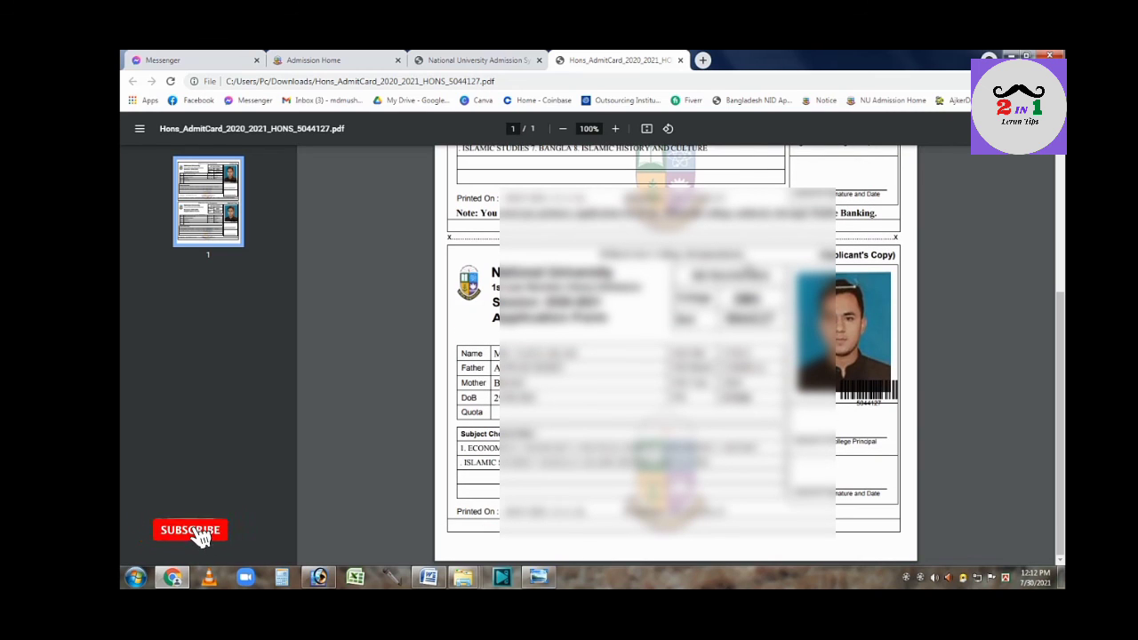
{"action": "scroll", "coordinate": [676, 356], "scroll_direction": "up", "scroll_amount": 5}
{"action": "scroll", "coordinate": [675, 355], "scroll_direction": "down", "scroll_amount": 5}
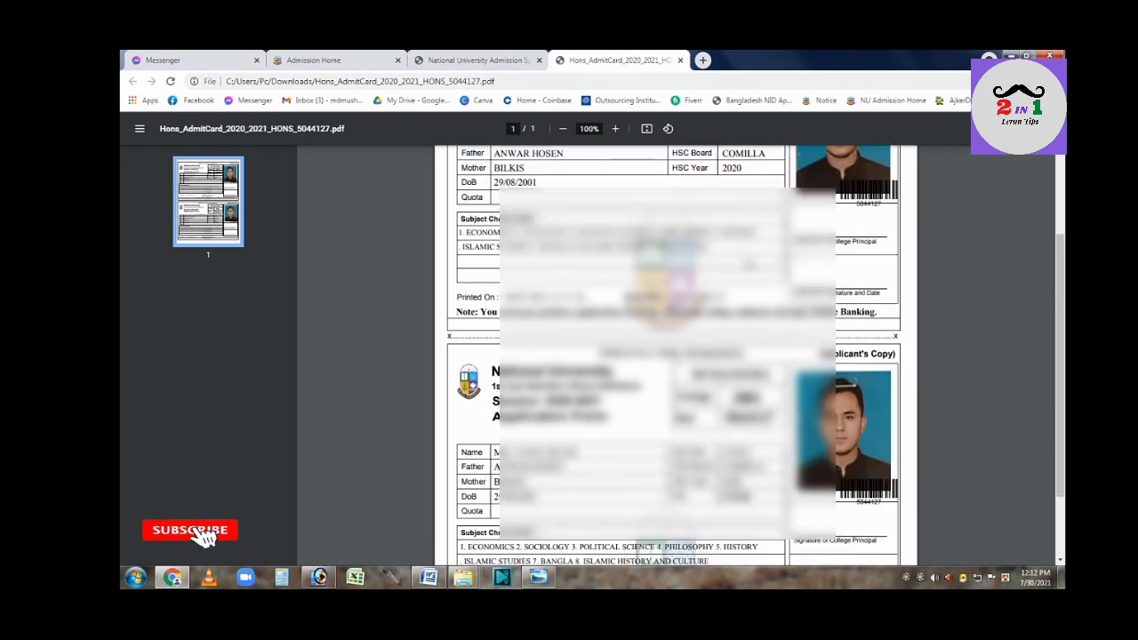
{"action": "scroll", "coordinate": [910, 190], "scroll_direction": "up", "scroll_amount": 5}
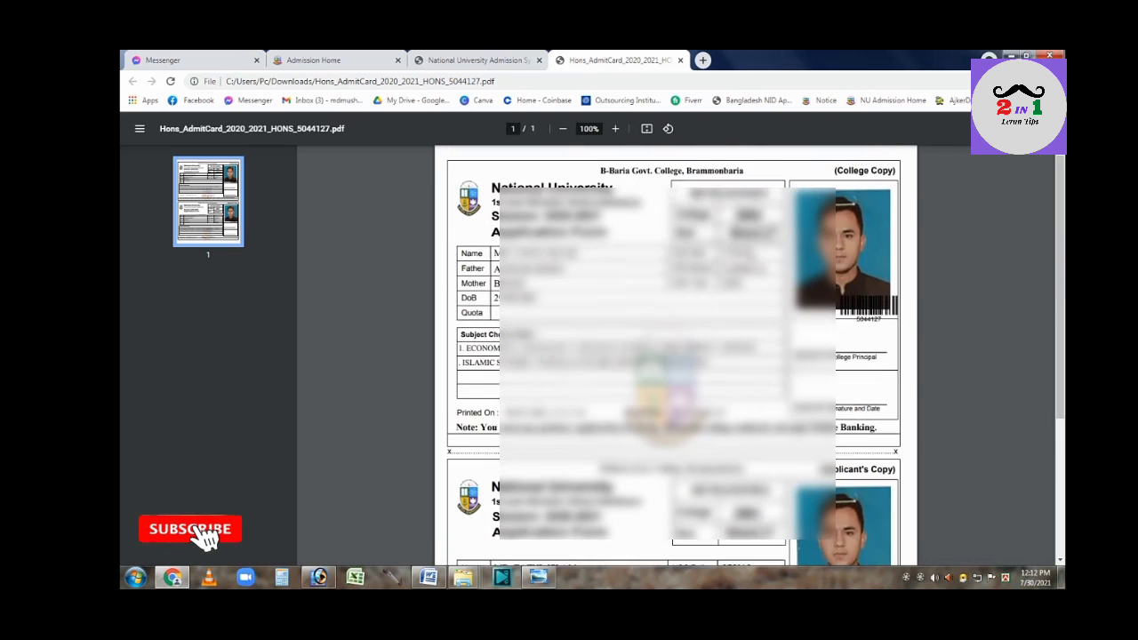
{"action": "scroll", "coordinate": [910, 190], "scroll_direction": "down", "scroll_amount": 5}
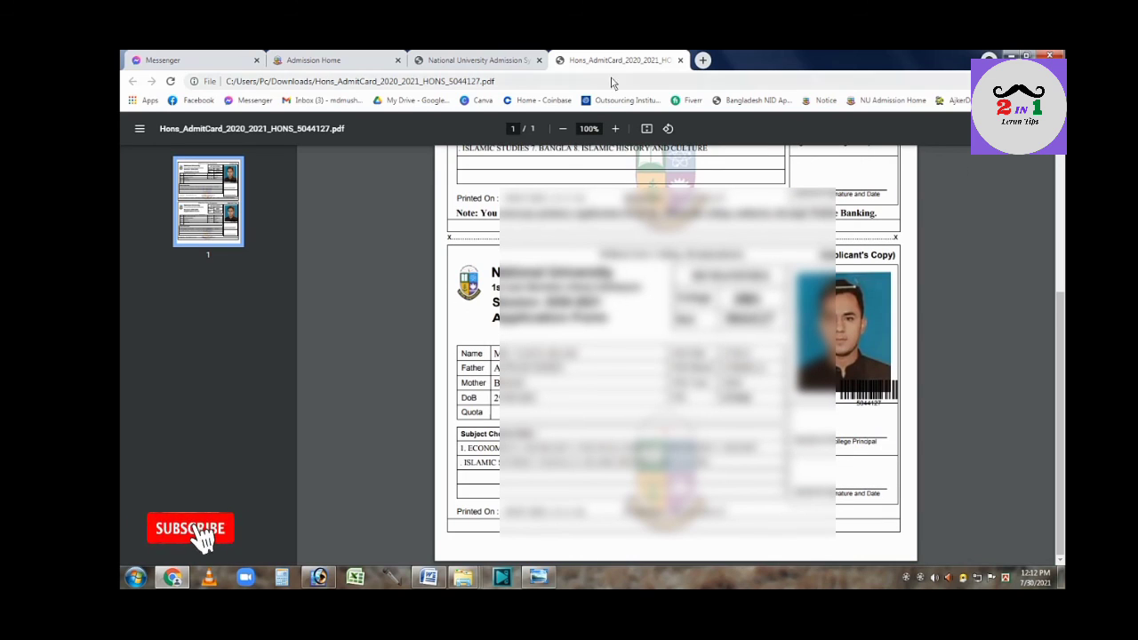